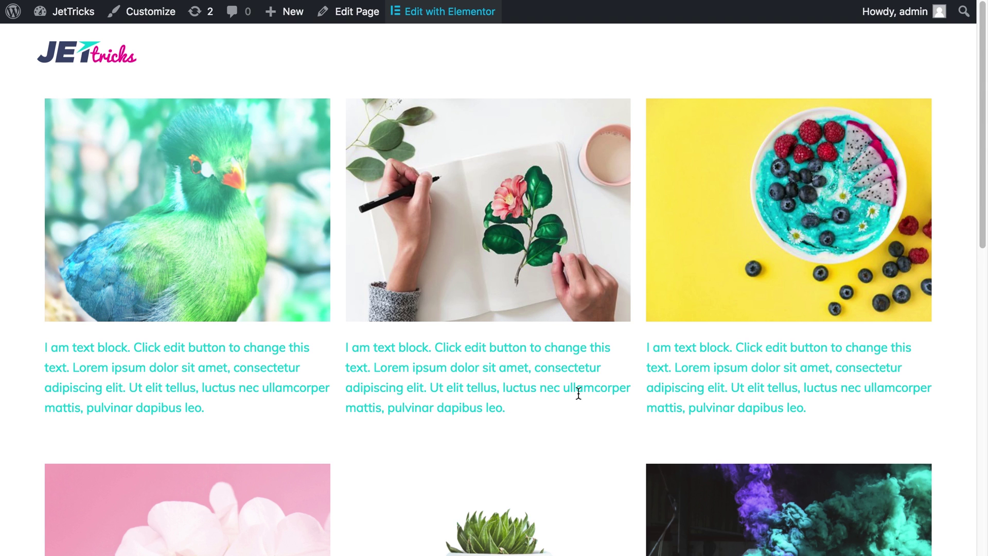
Scroll the demo page and load two more rows of image cards with Show More.
scroll(578, 393, "down", 10)
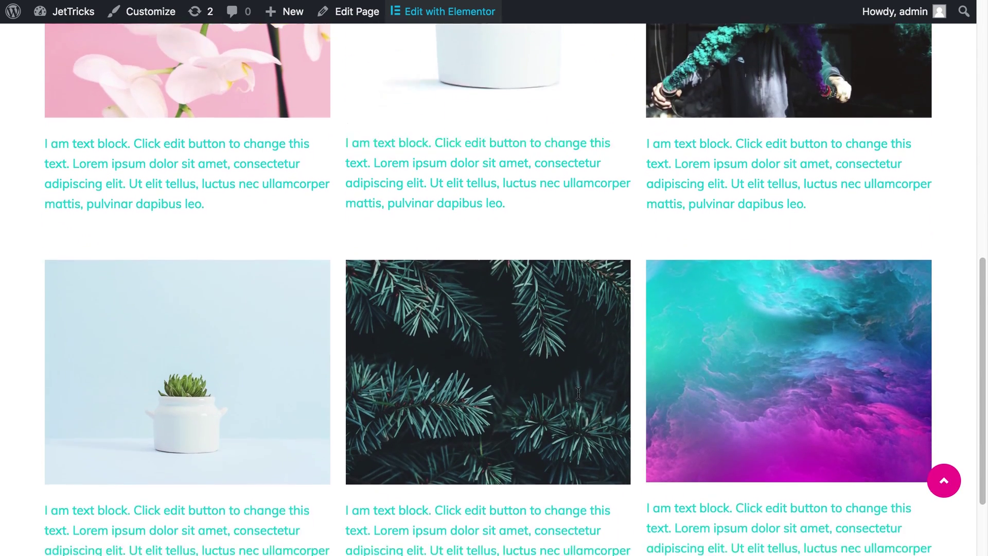
scroll(579, 393, "down", 2)
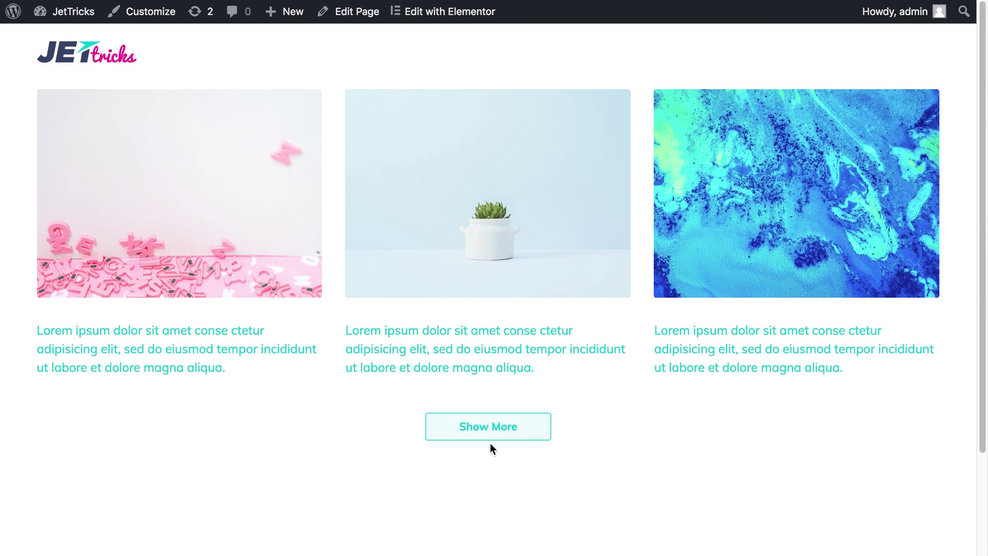
left_click(491, 435)
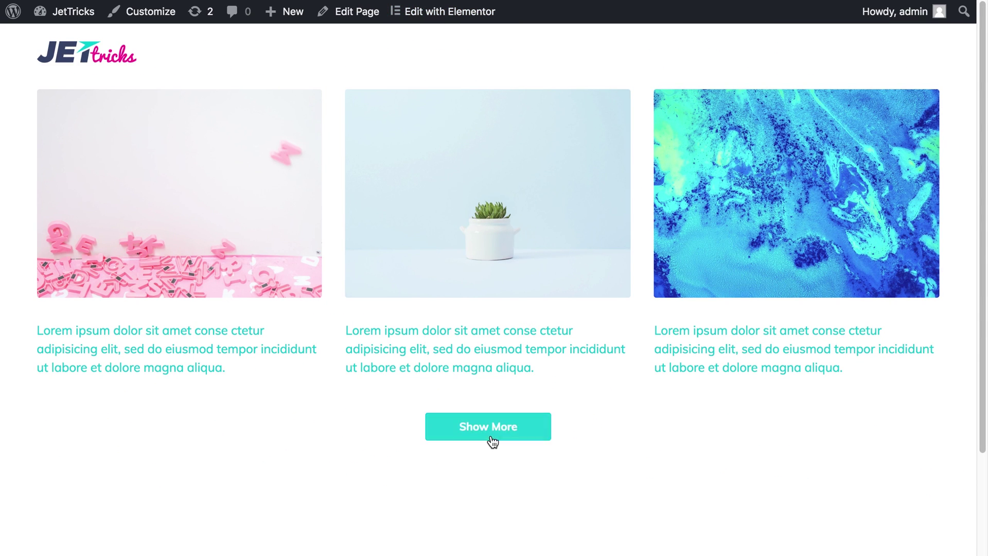
scroll(490, 436, "down", 5)
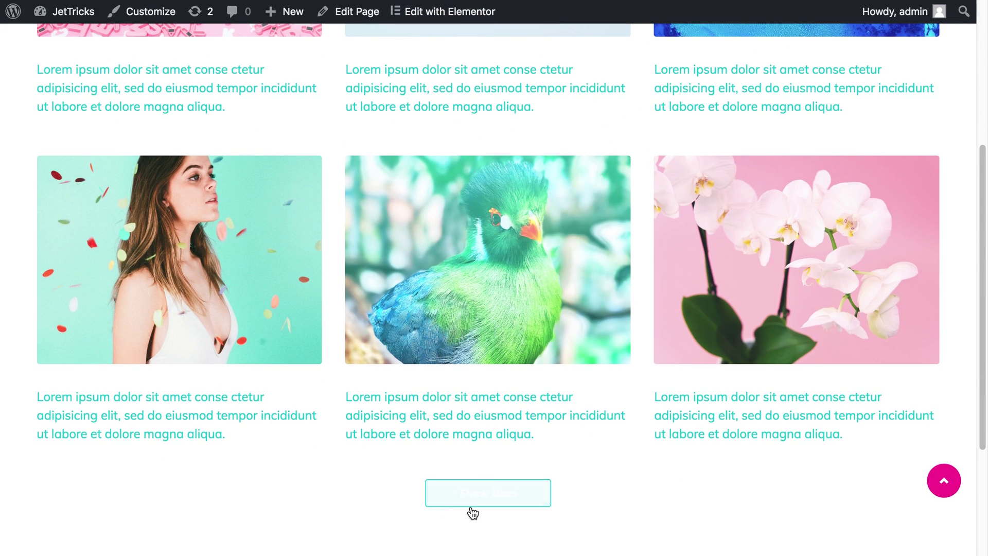
left_click(470, 502)
scroll(471, 499, "down", 2)
scroll(471, 499, "down", 10)
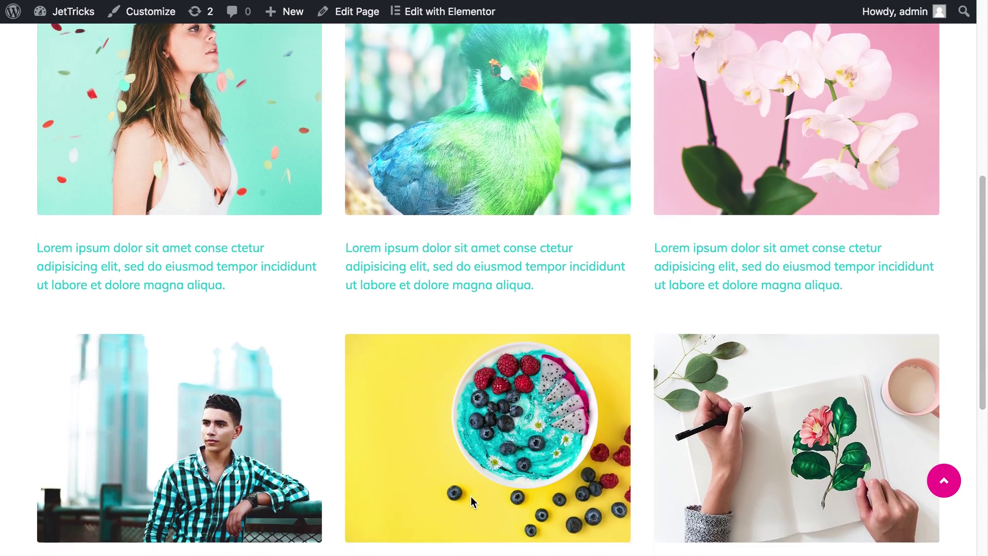
scroll(471, 496, "up", 4)
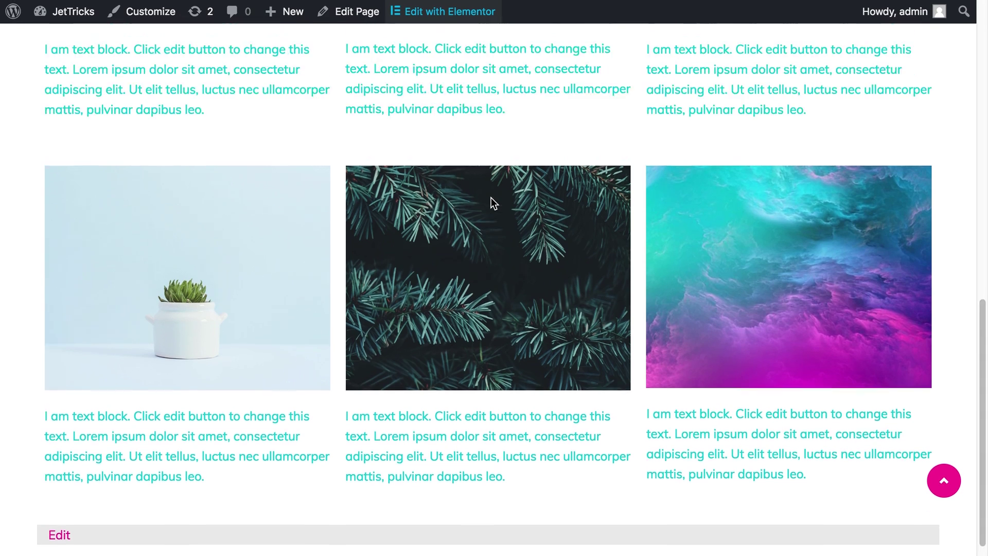
Open the JetTricks page in Elementor and select the orchid, plant and smoke section.
scroll(491, 198, "up", 15)
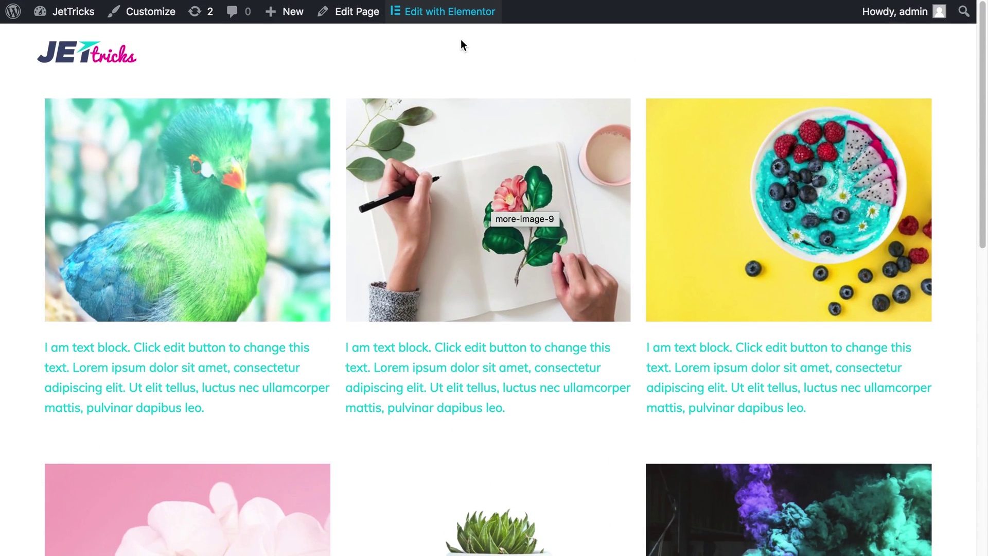
left_click(453, 14)
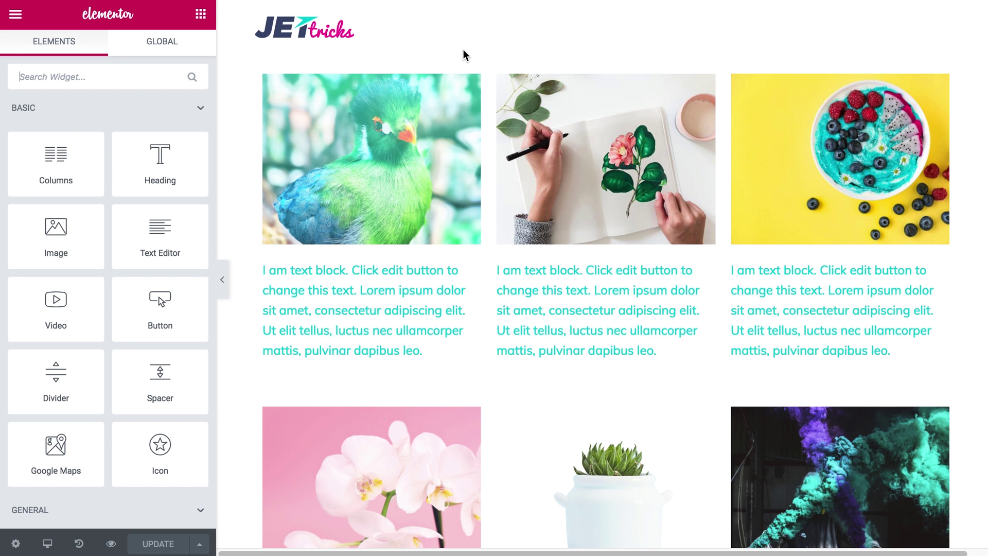
scroll(507, 36, "down", 6)
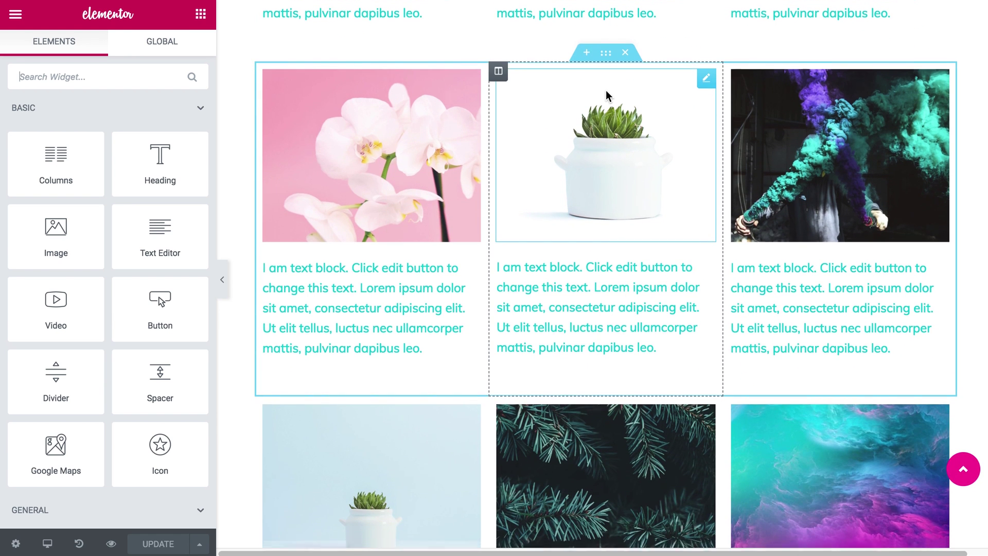
scroll(606, 93, "down", 5)
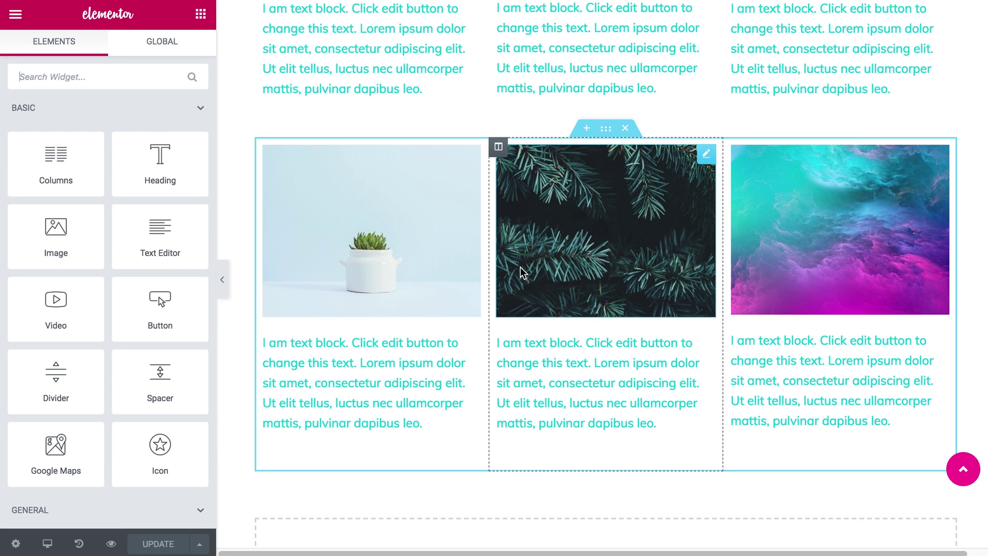
scroll(520, 268, "up", 11)
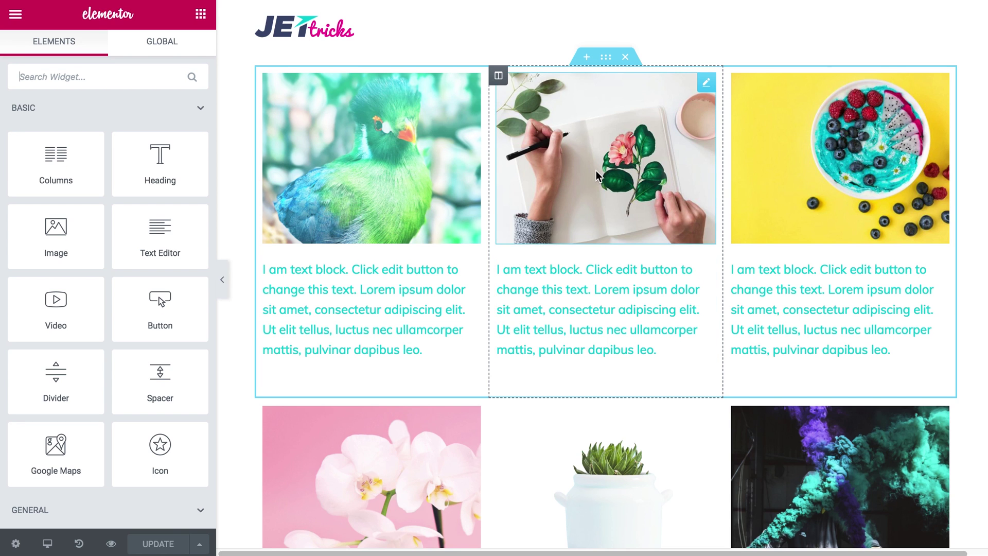
scroll(596, 172, "down", 5)
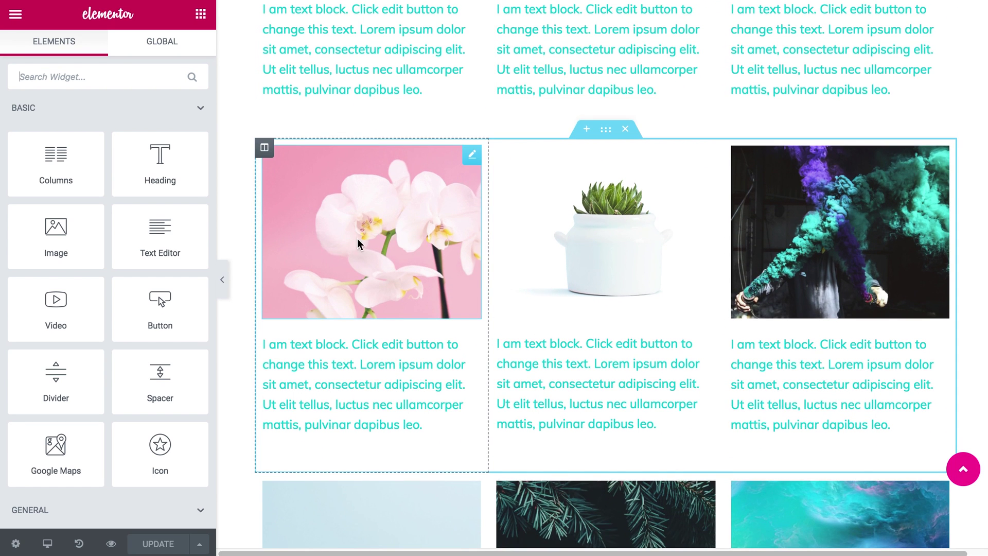
scroll(474, 281, "down", 3)
scroll(474, 280, "down", 3)
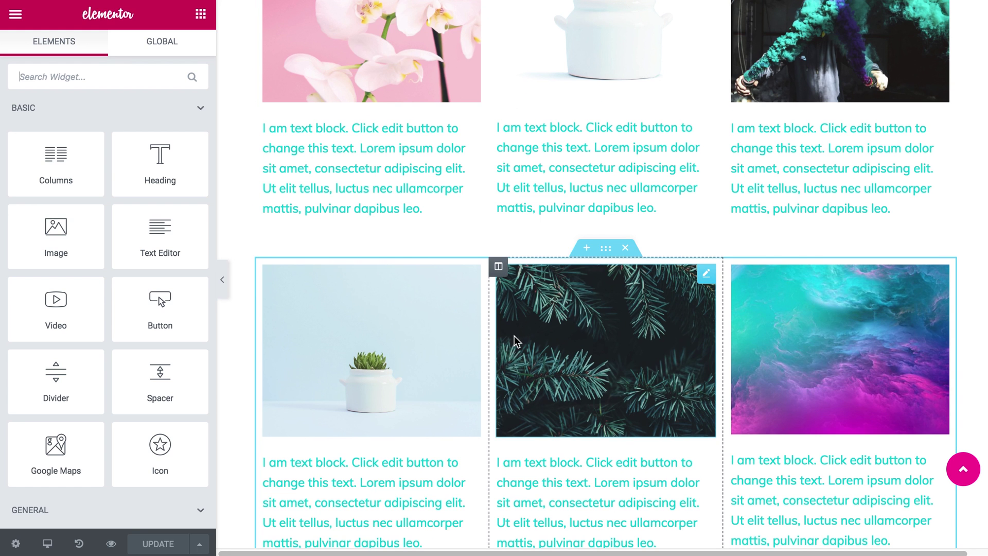
scroll(514, 335, "up", 3)
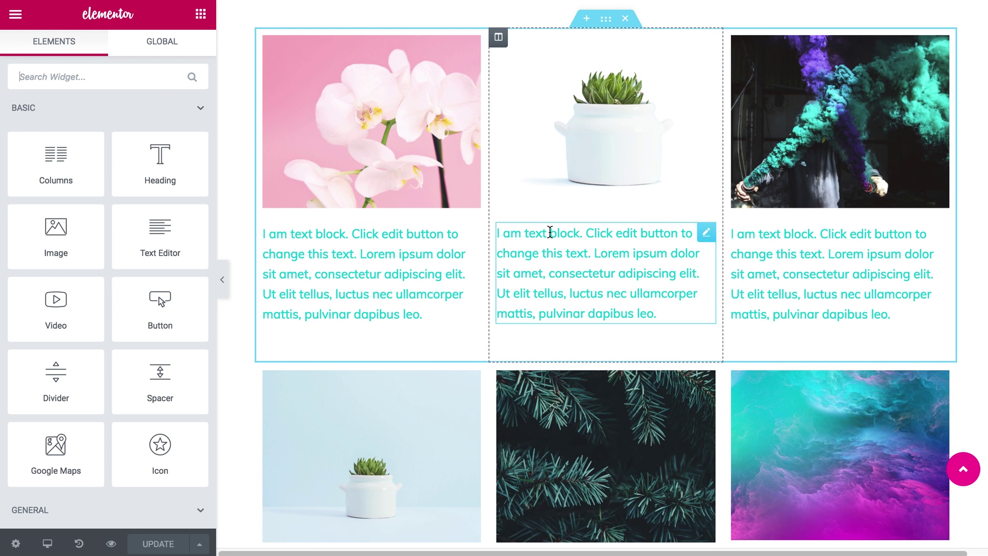
left_click(606, 20)
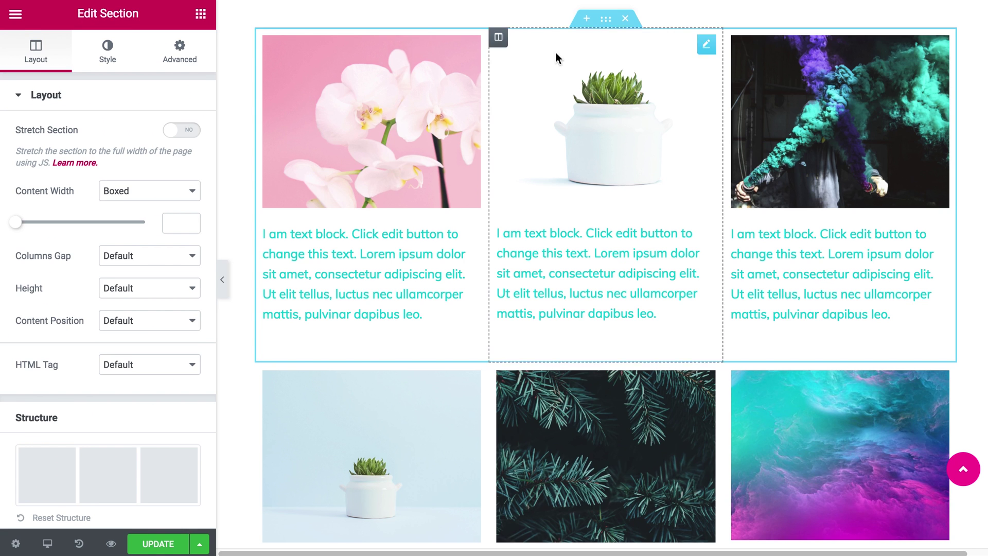
Set CSS ID hidden-section-1 on the orchid section and hidden-section-2 on the pot, pine and cloud section.
left_click(188, 62)
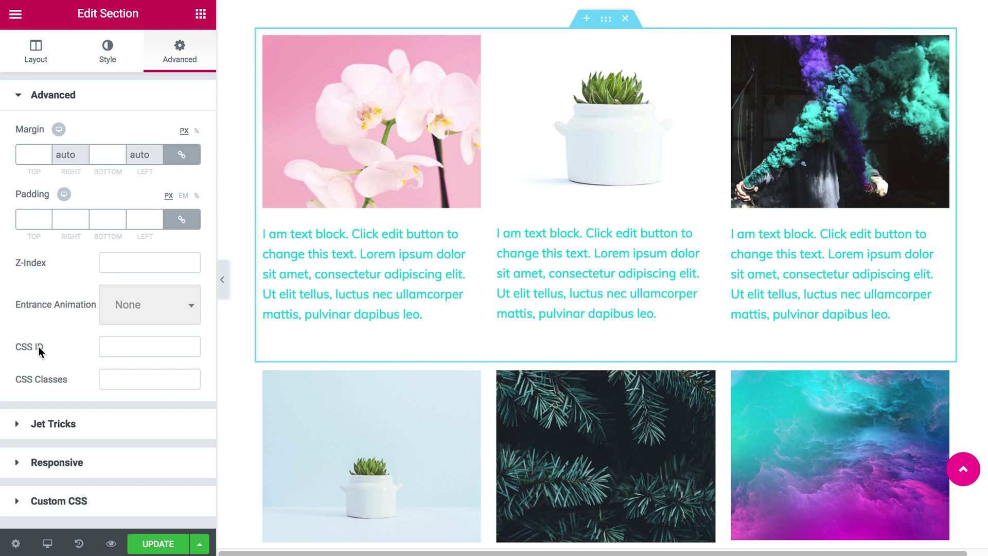
left_click(127, 346)
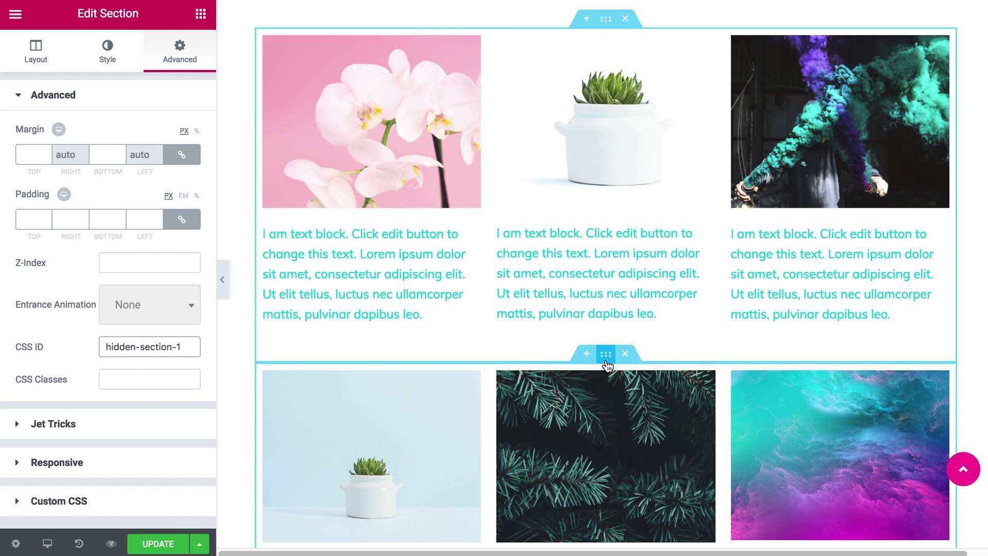
left_click(606, 360)
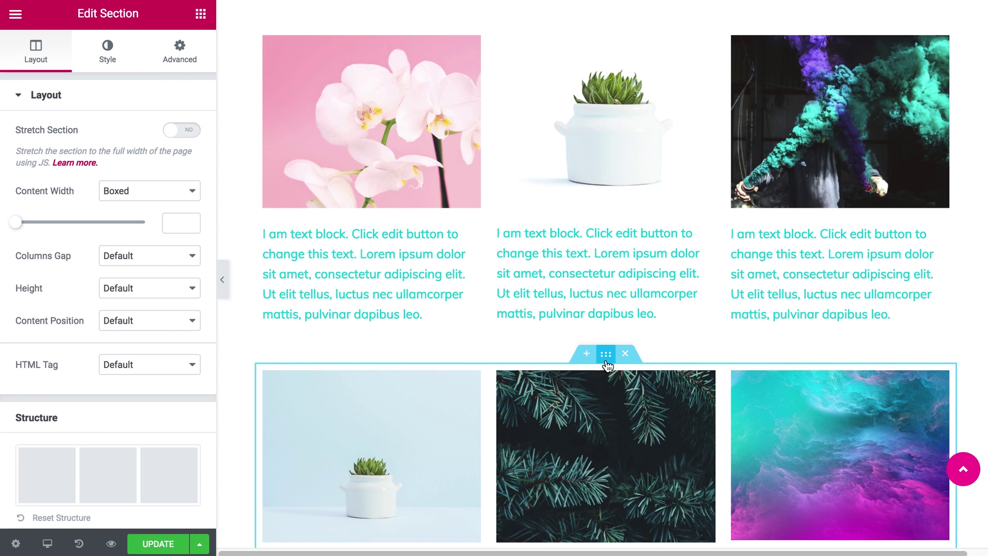
left_click(179, 54)
left_click(149, 347)
type("h")
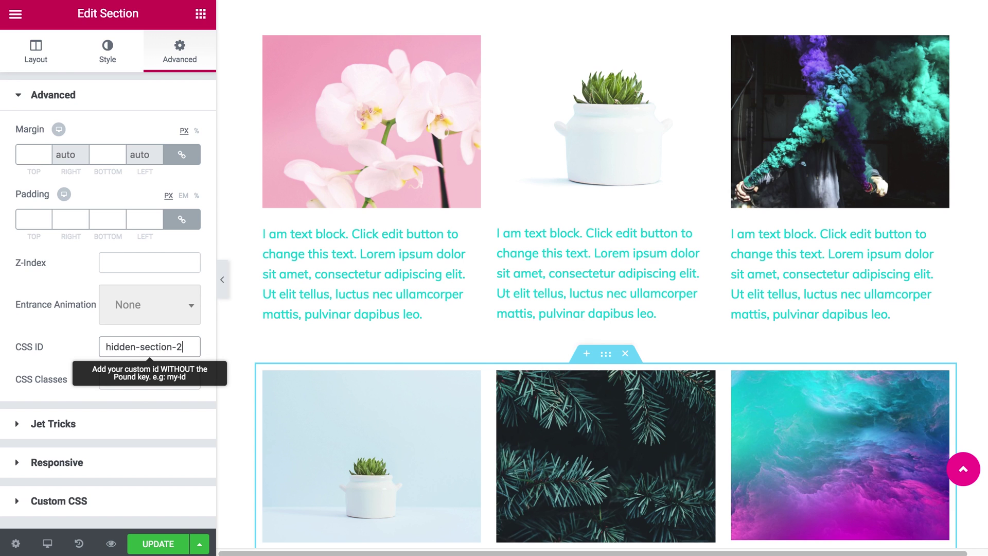
type("idden-section-2")
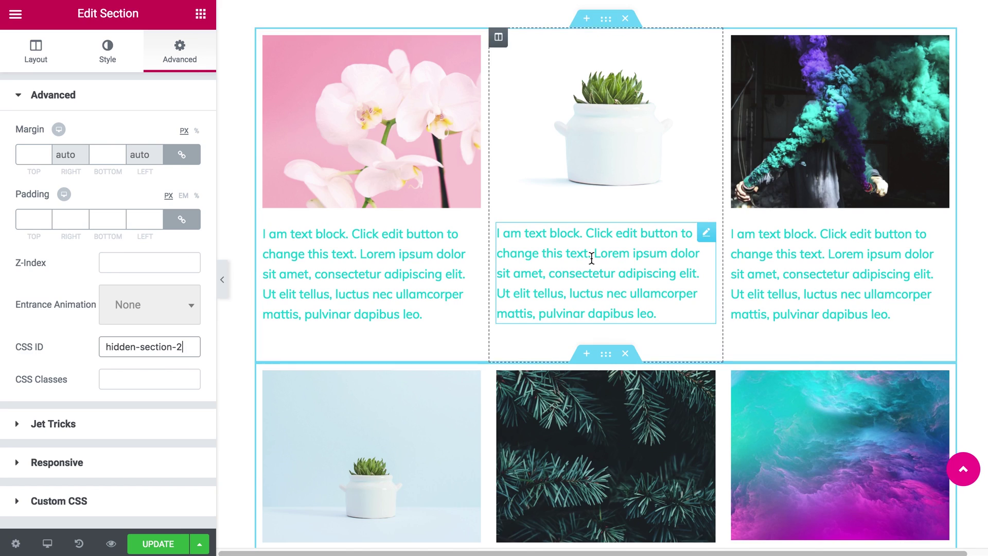
scroll(592, 257, "down", 4)
Add an empty one-column section below the image grid.
scroll(592, 259, "up", 12)
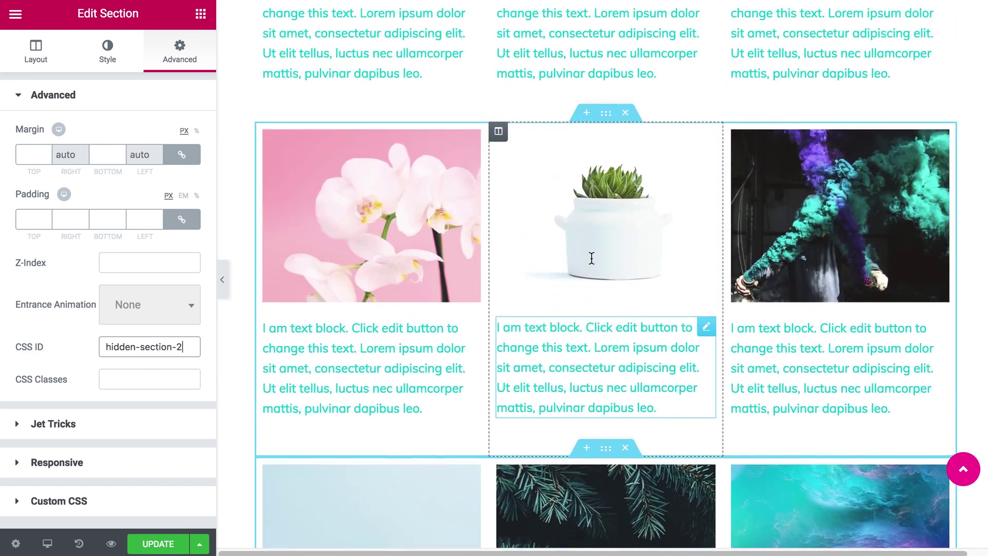
scroll(592, 262, "down", 15)
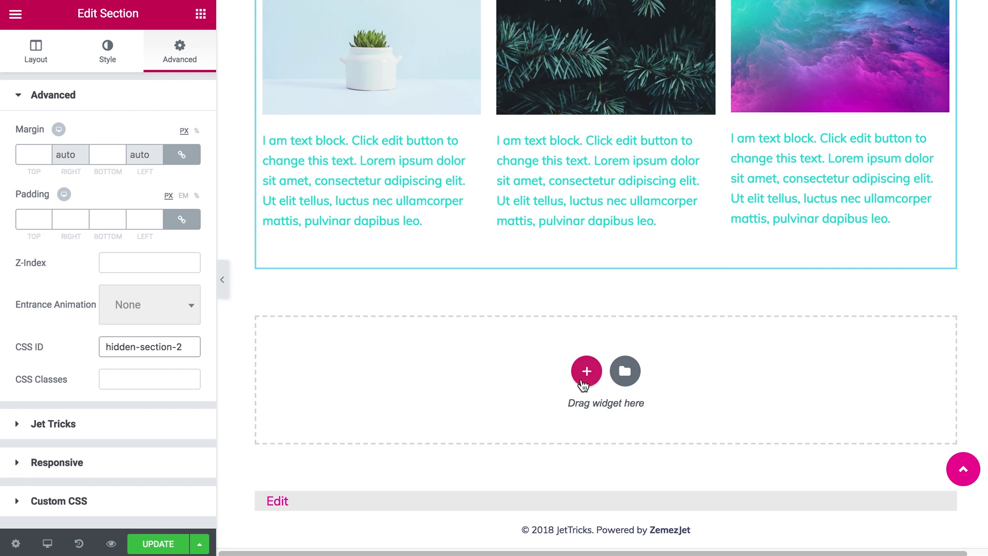
left_click(583, 381)
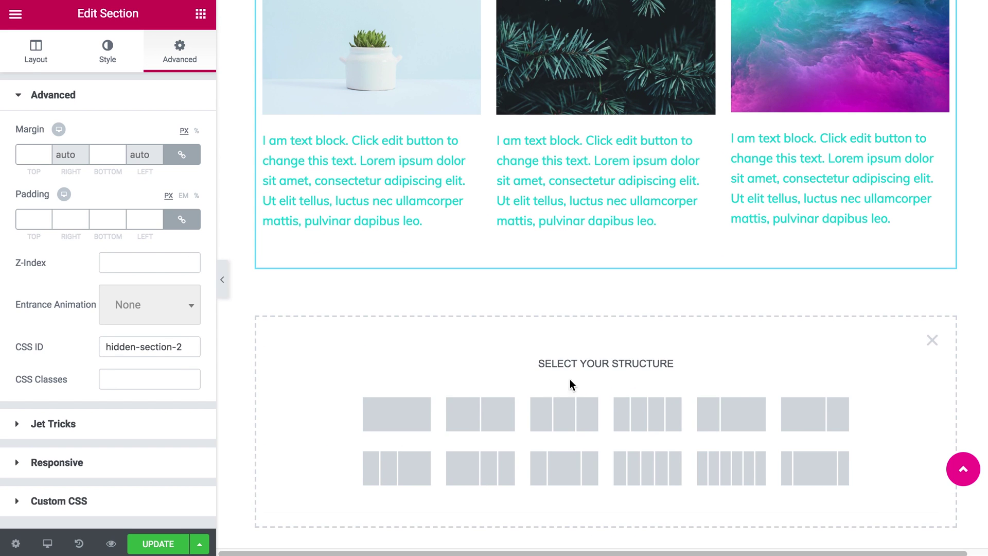
left_click(409, 412)
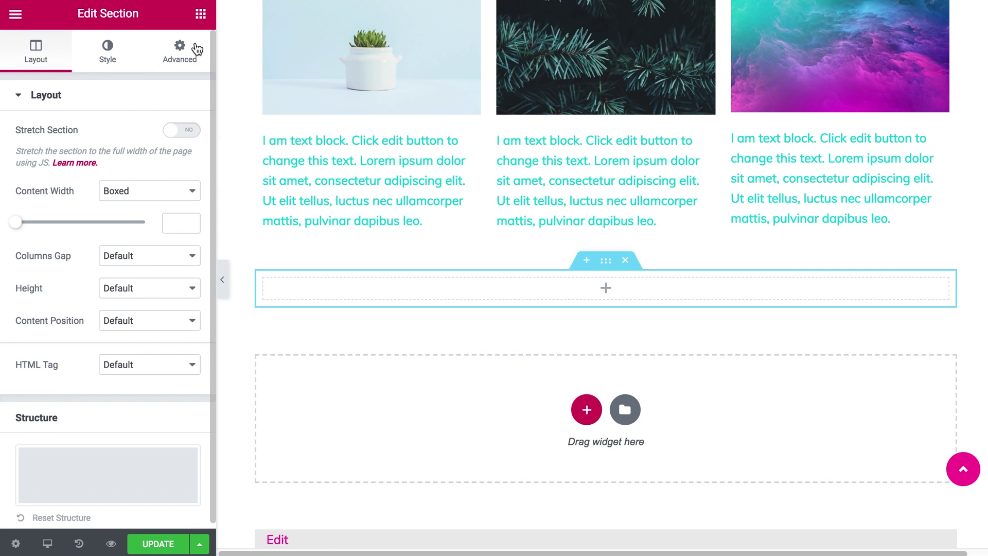
Scroll the Elements panel down to the JetElements View More widget.
left_click(201, 13)
scroll(139, 186, "down", 1)
scroll(139, 186, "down", 12)
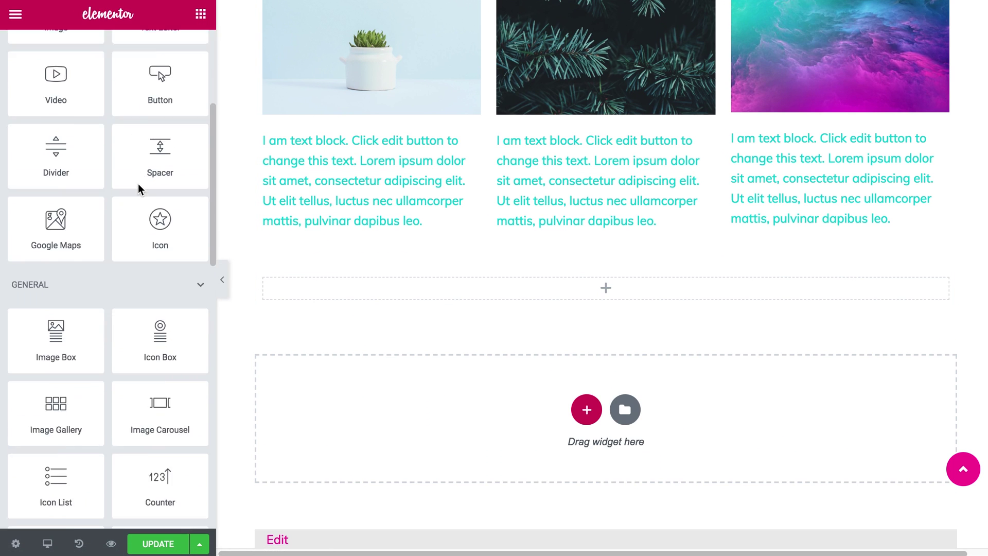
scroll(139, 187, "down", 7)
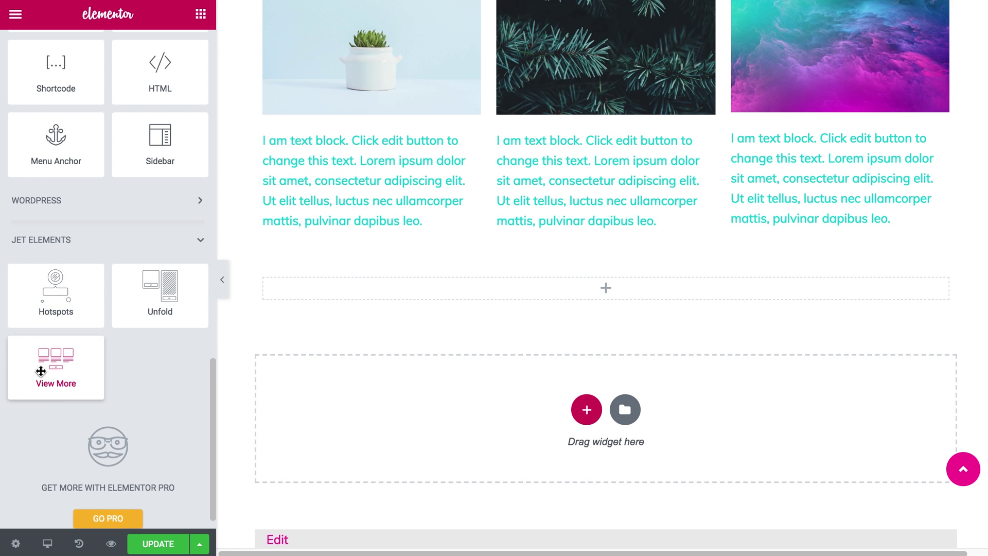
Drop the View More widget into the new section and expand its section_1 item.
left_click_drag(57, 373, 390, 292)
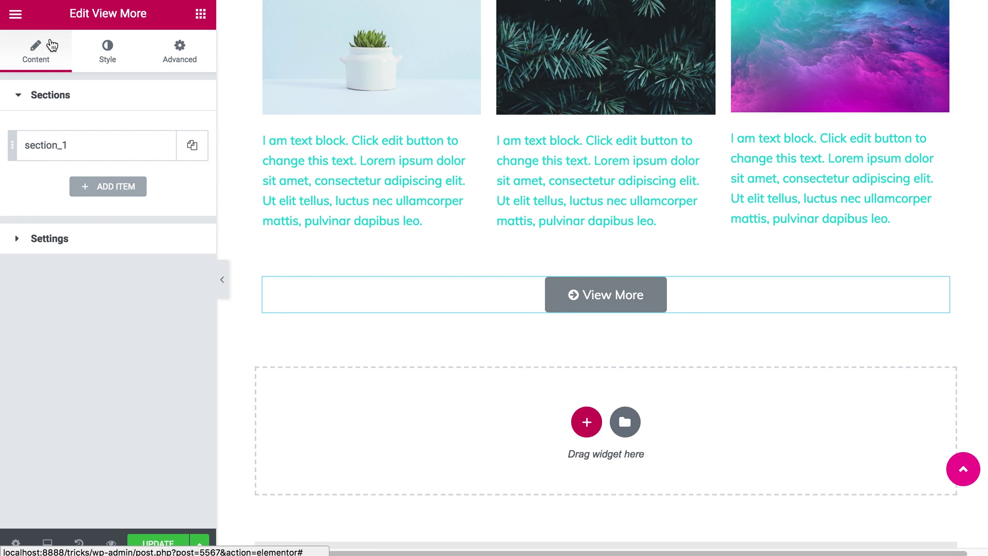
left_click(20, 99)
left_click(21, 101)
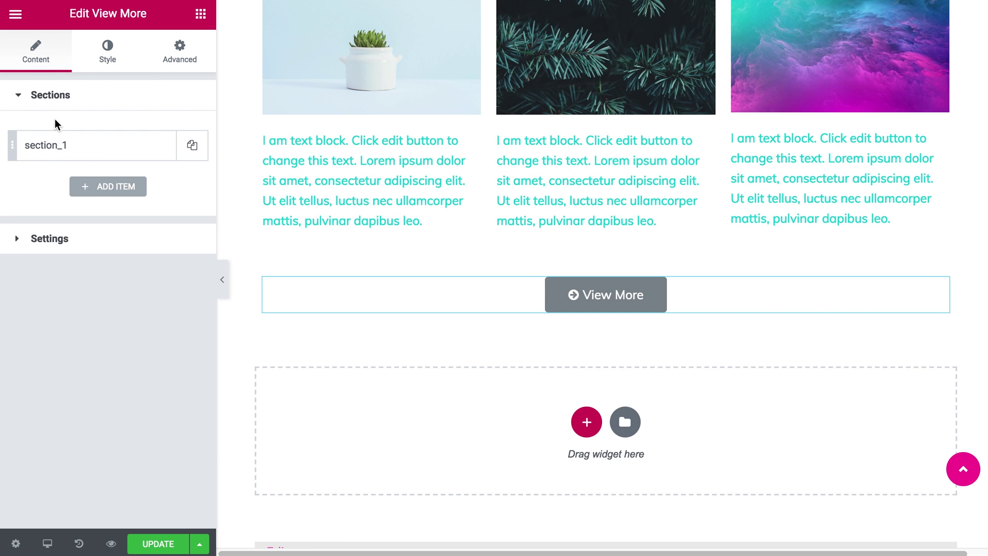
left_click(57, 146)
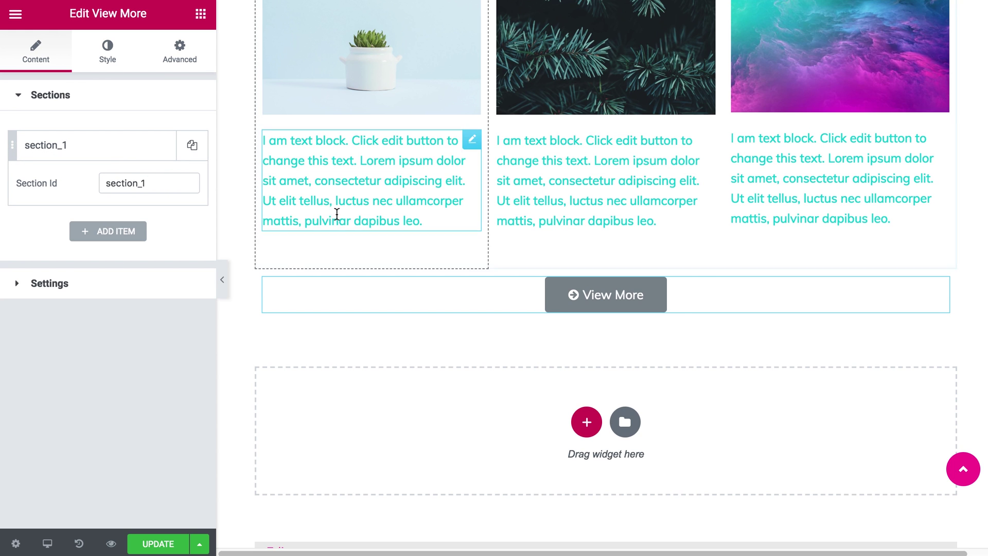
scroll(339, 222, "up", 10)
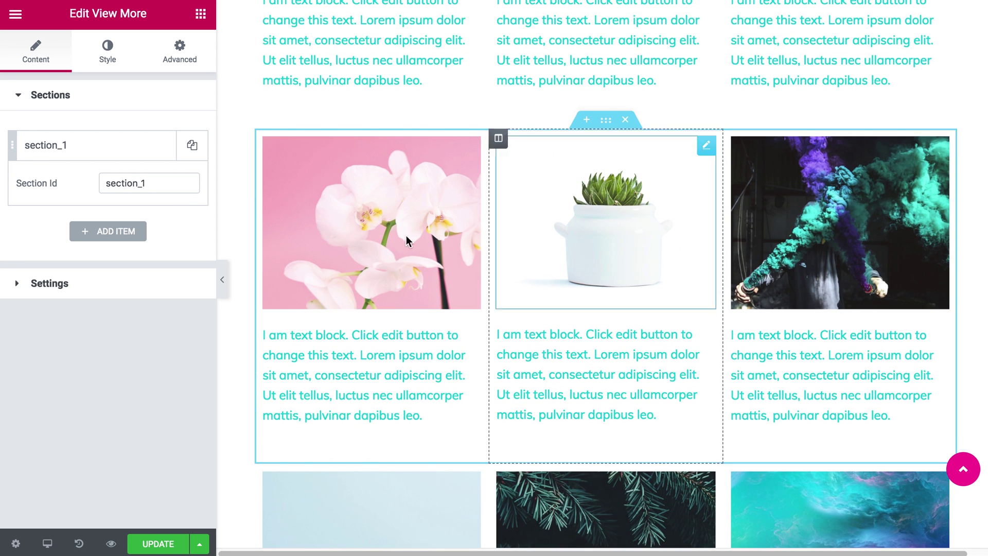
Change the first View More section id from section_1 to hidden-section-1.
double_click(174, 183)
type("h")
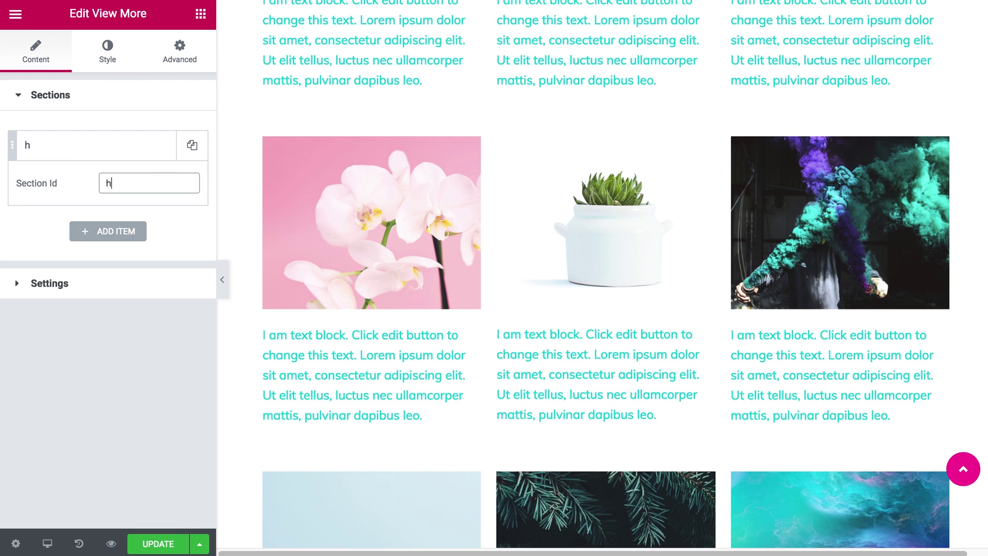
type("idden-section-1")
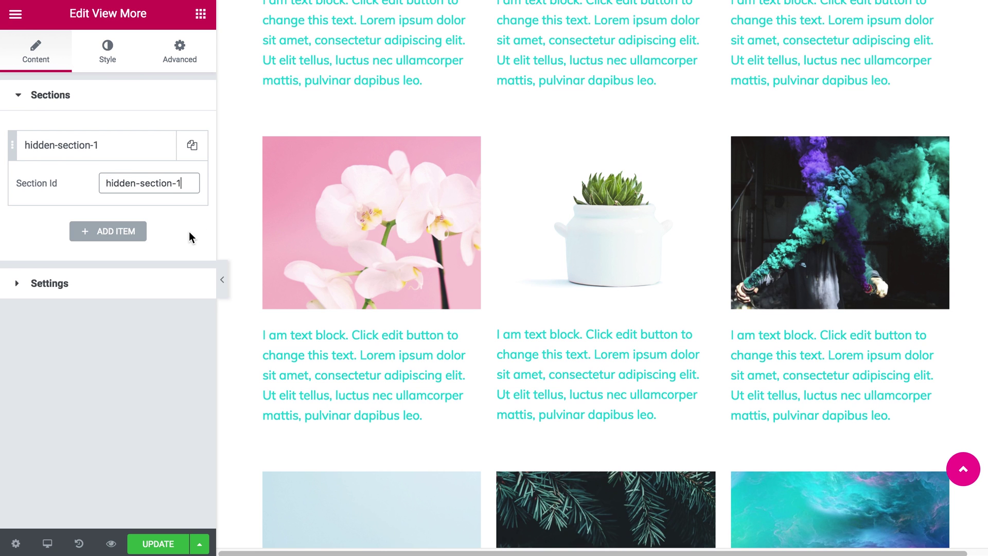
left_click(186, 235)
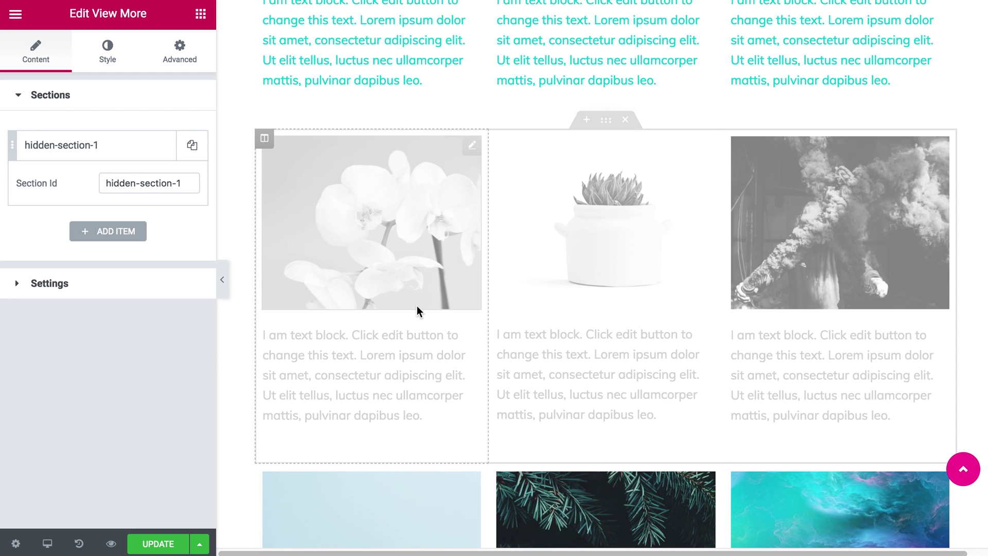
scroll(571, 269, "down", 1)
scroll(586, 209, "up", 1)
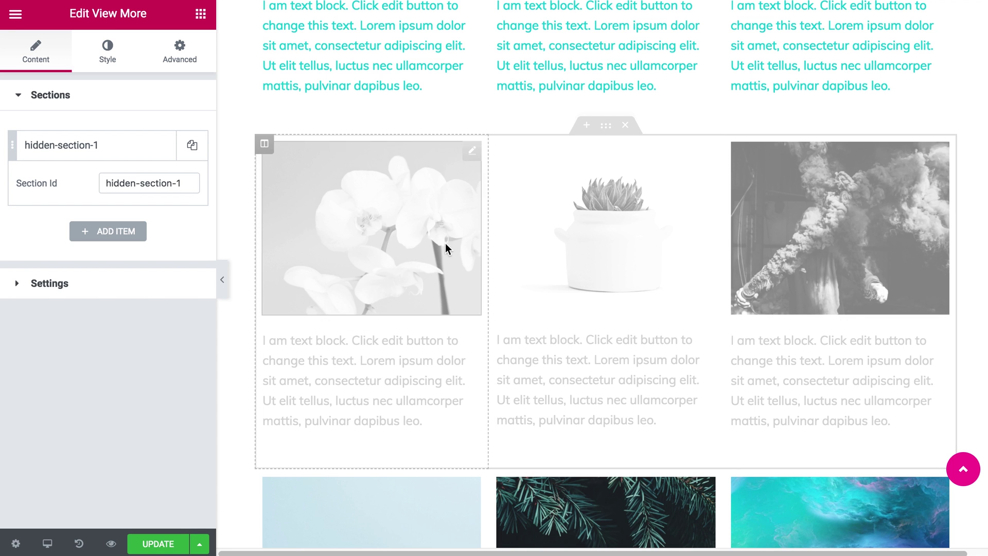
scroll(407, 256, "down", 4)
Add a second View More section item with the id hidden-section-2.
scroll(406, 254, "down", 2)
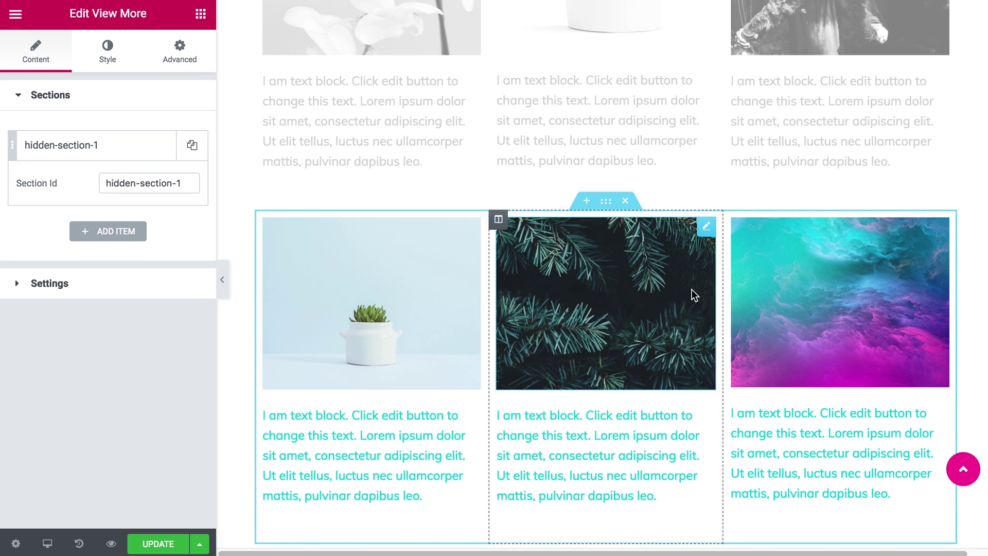
left_click(106, 234)
double_click(126, 218)
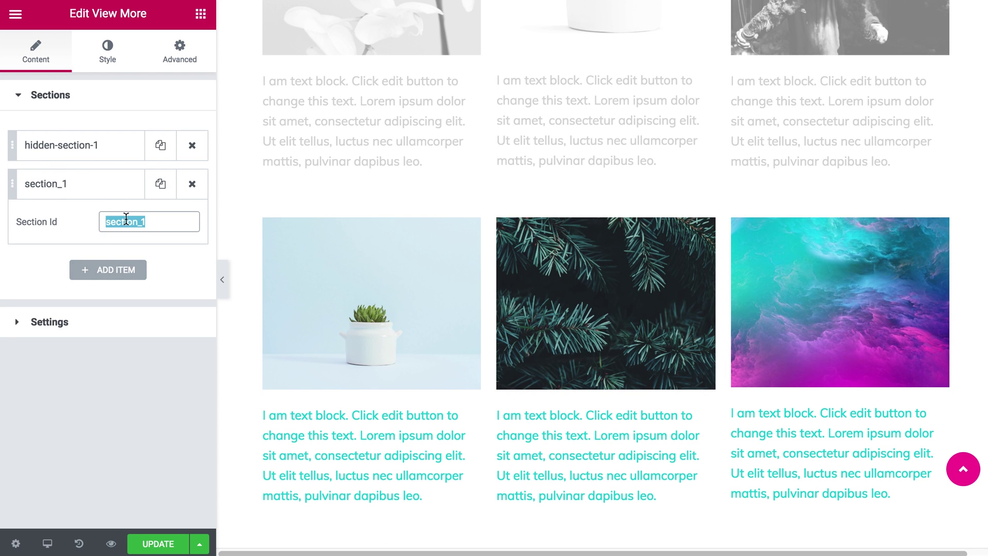
type("hidden")
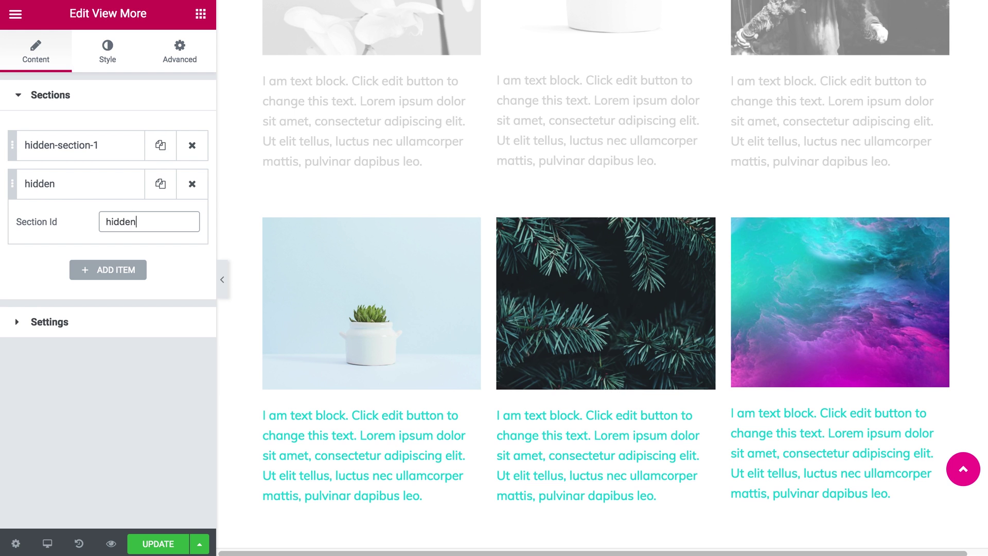
type("-section-2")
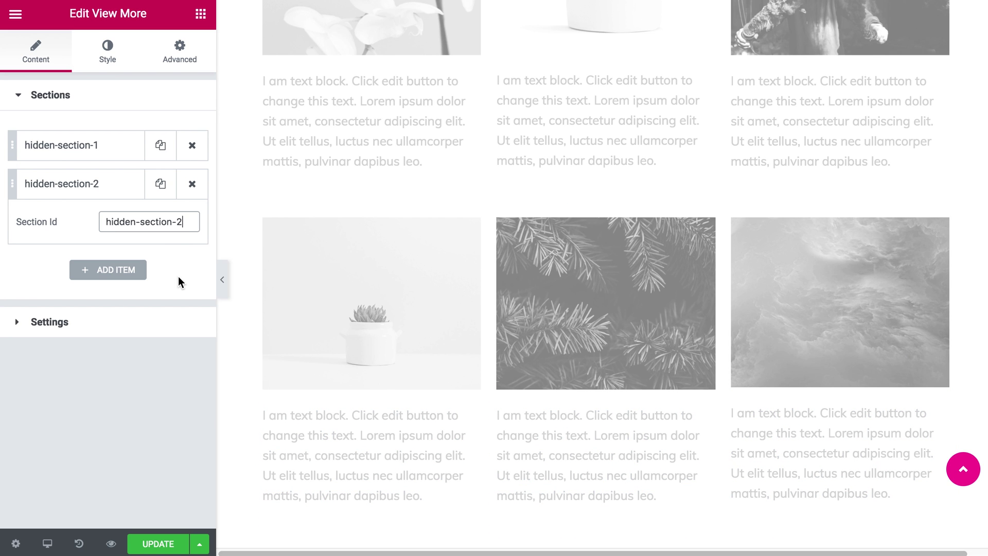
left_click(186, 276)
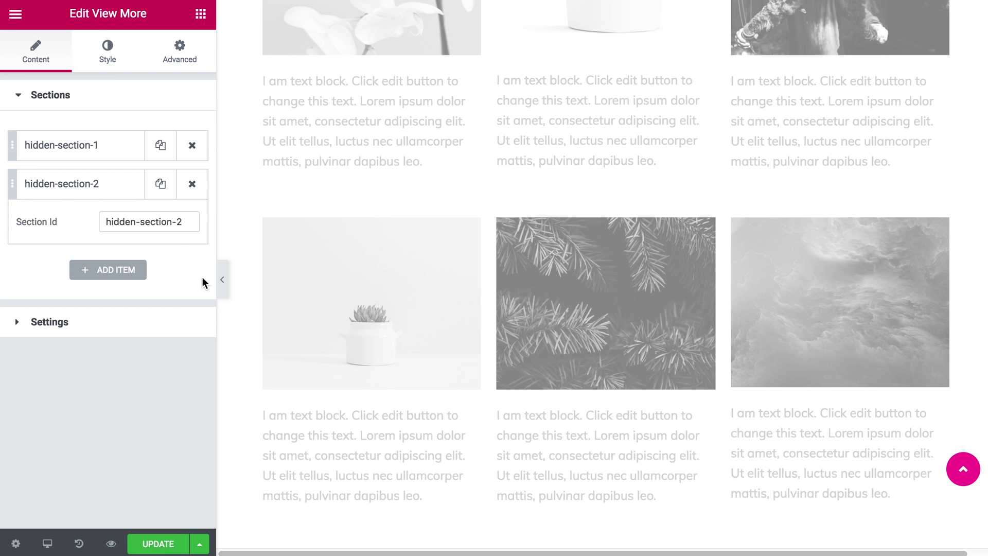
scroll(458, 359, "down", 1)
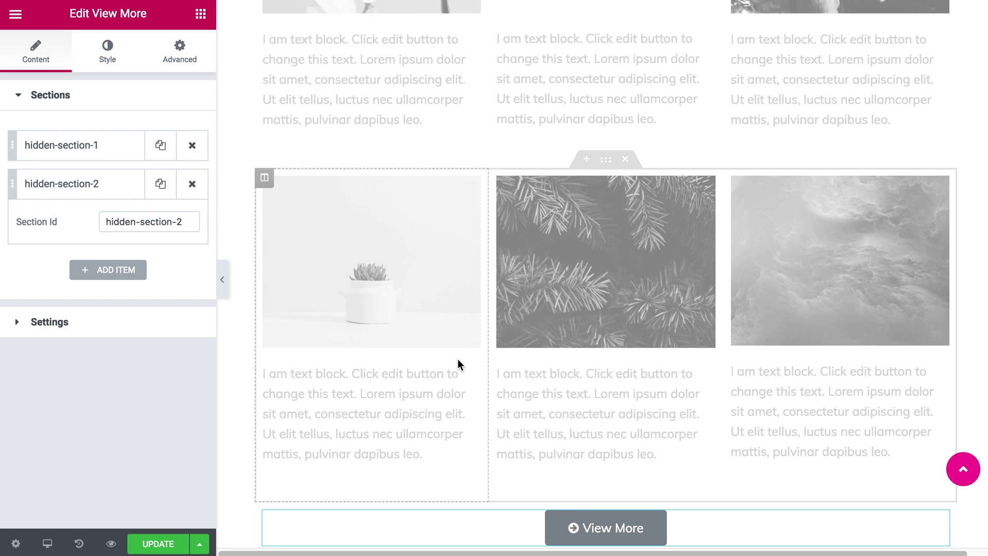
scroll(458, 359, "down", 2)
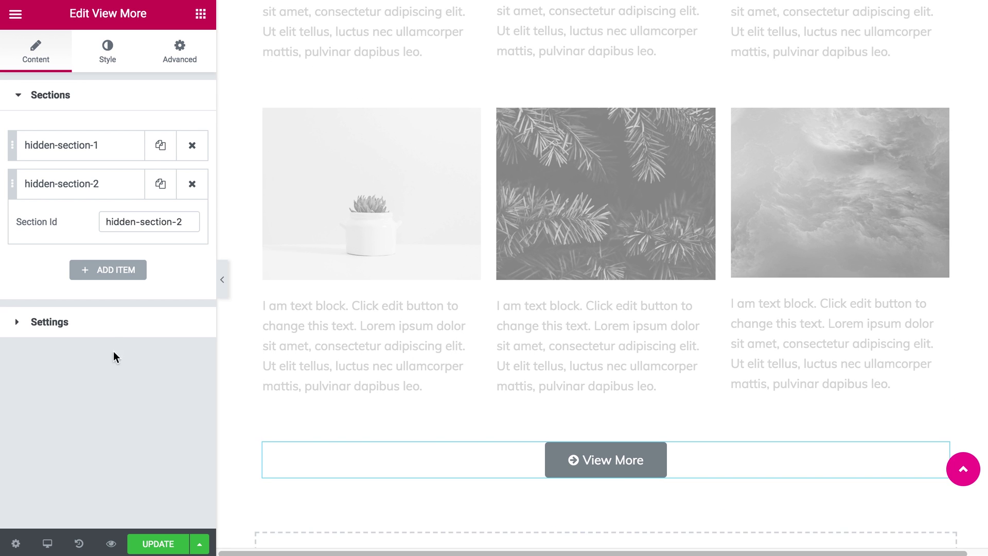
left_click(102, 323)
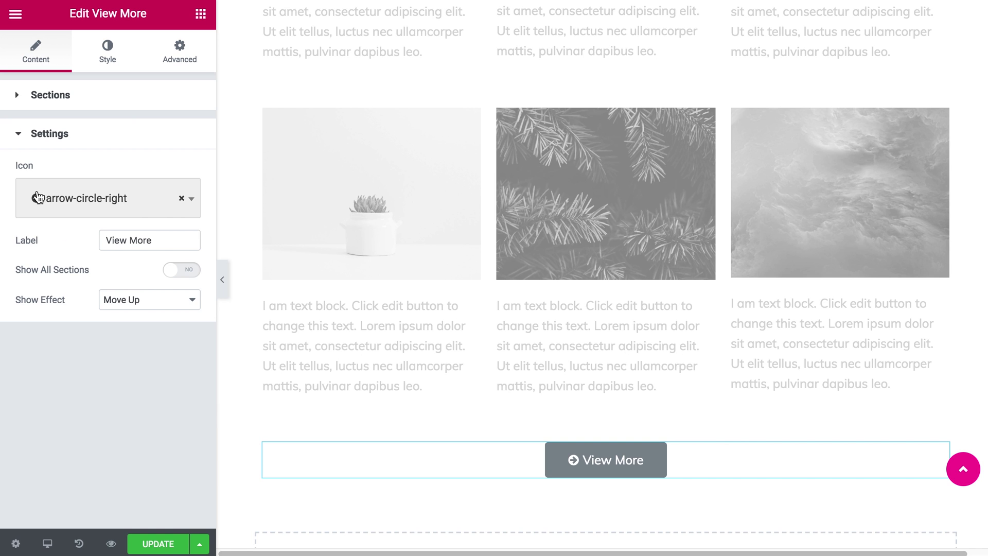
Set the button icon to arrow-down and change its label to 'Read More'.
left_click(193, 202)
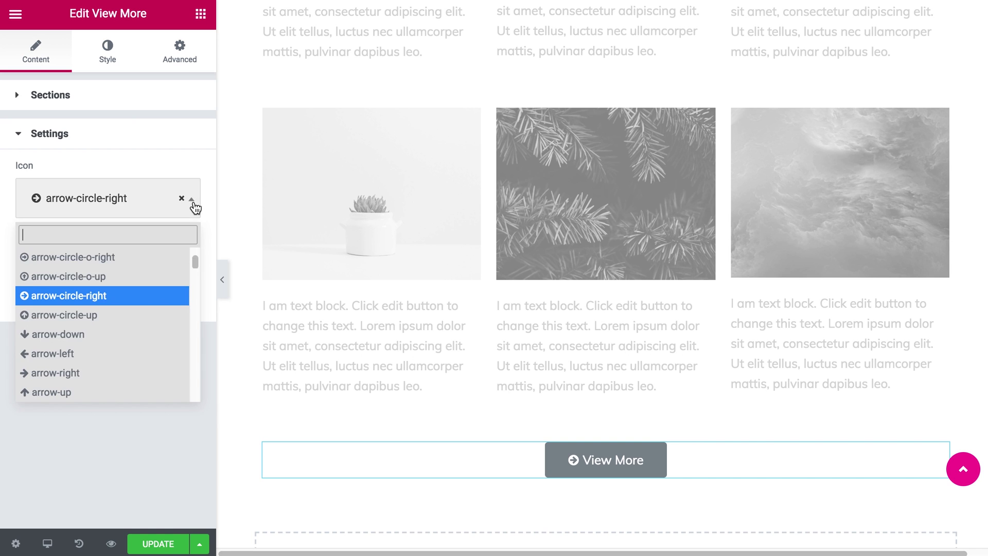
left_click(71, 340)
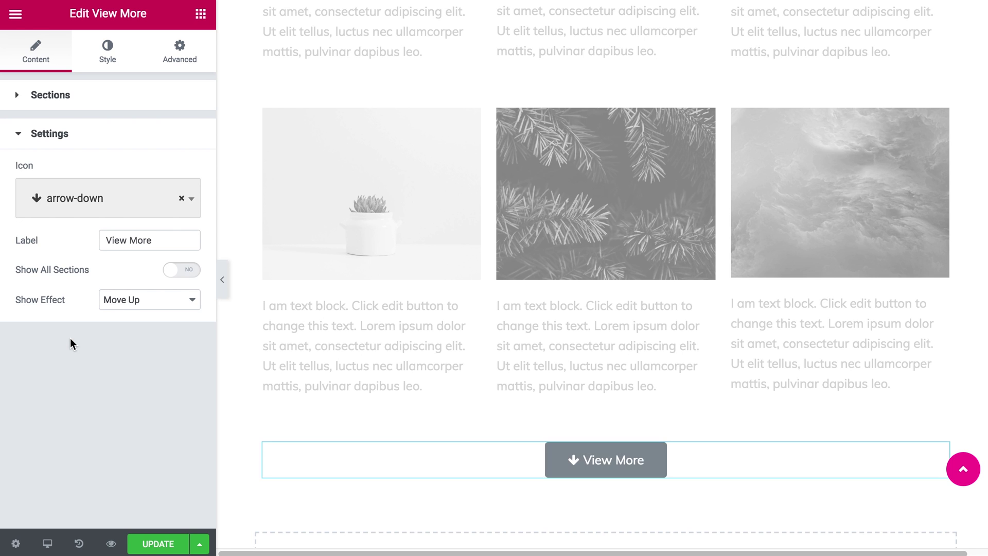
left_click_drag(162, 237, 101, 234)
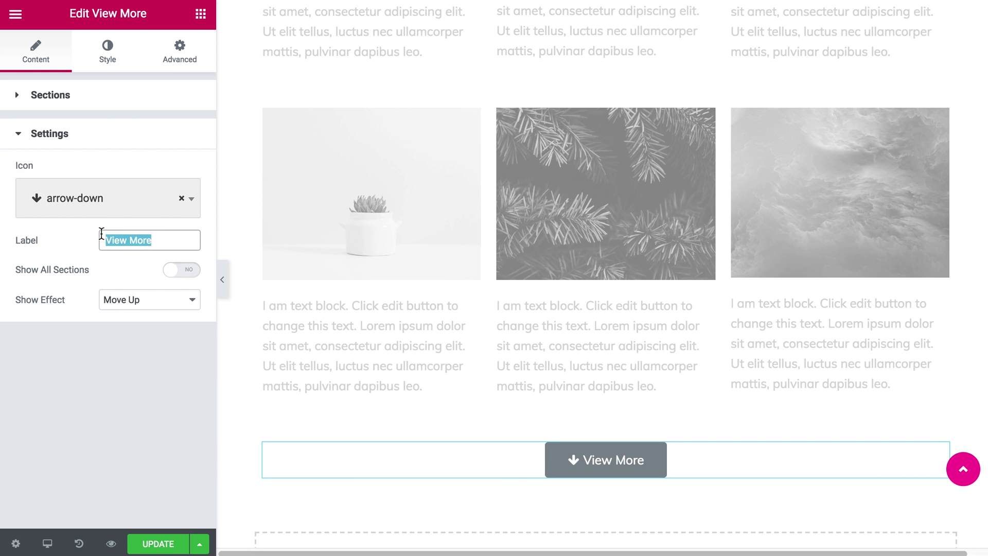
type("Read")
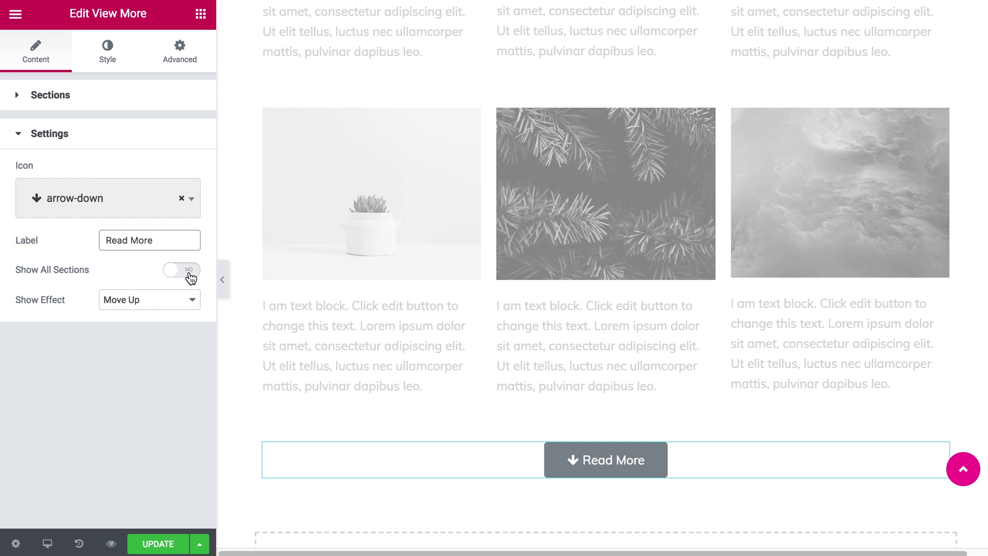
scroll(384, 286, "up", 7)
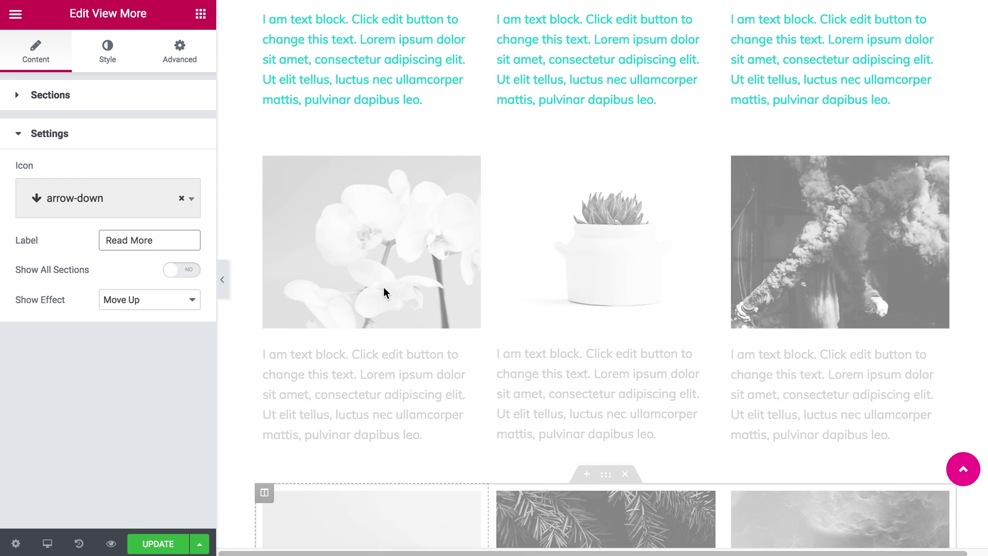
Change the View More show effect from Move Up to Zoom In.
scroll(384, 292, "down", 1)
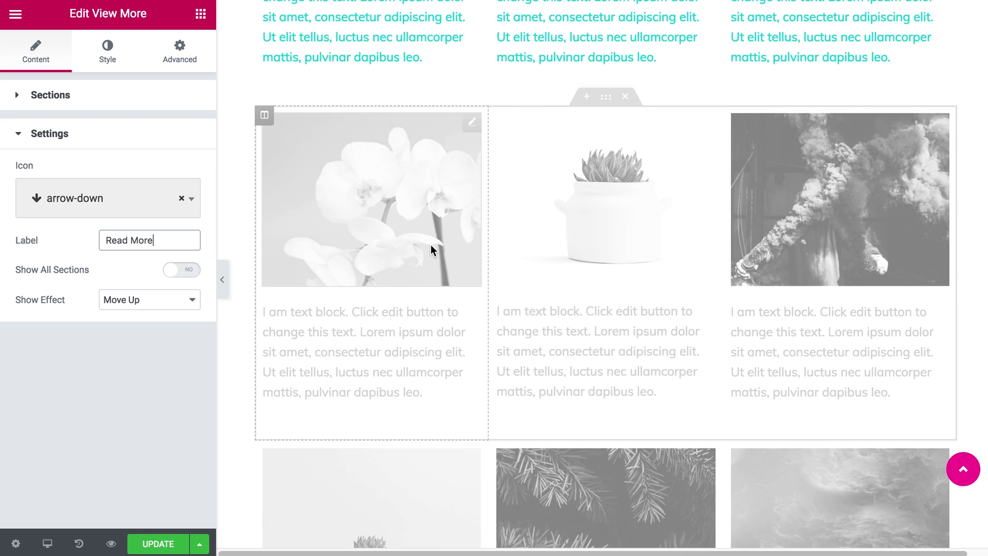
scroll(791, 255, "down", 6)
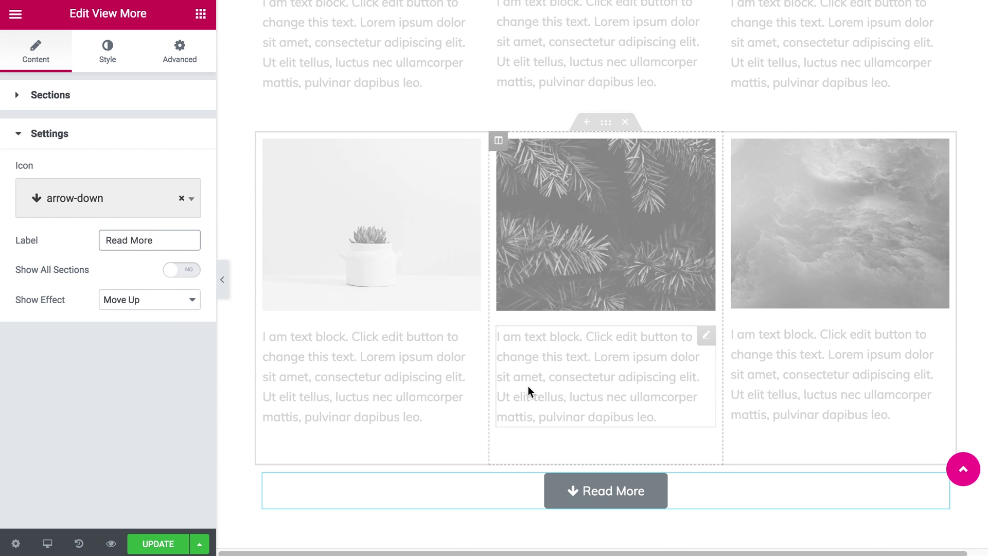
scroll(528, 386, "up", 2)
scroll(528, 386, "up", 5)
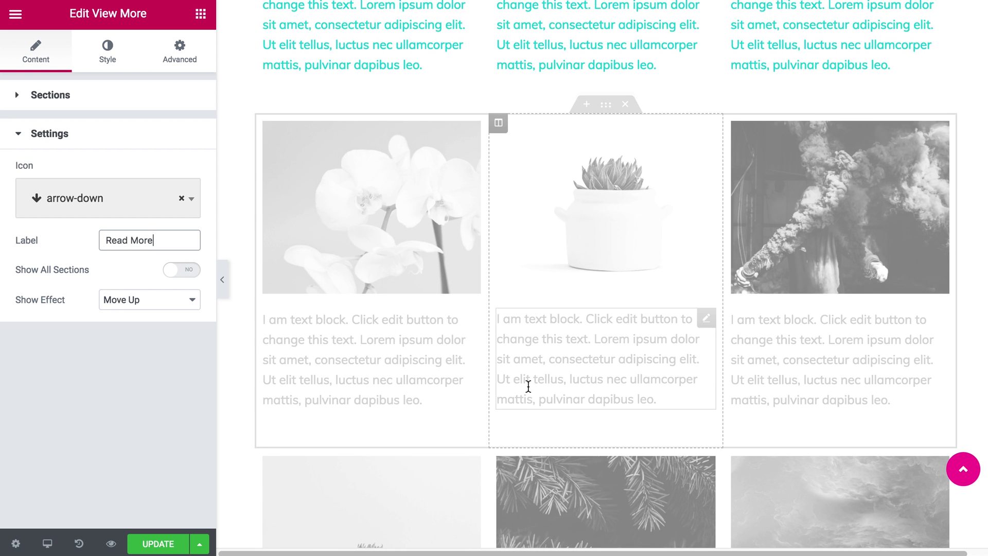
scroll(552, 267, "up", 3)
scroll(551, 267, "down", 3)
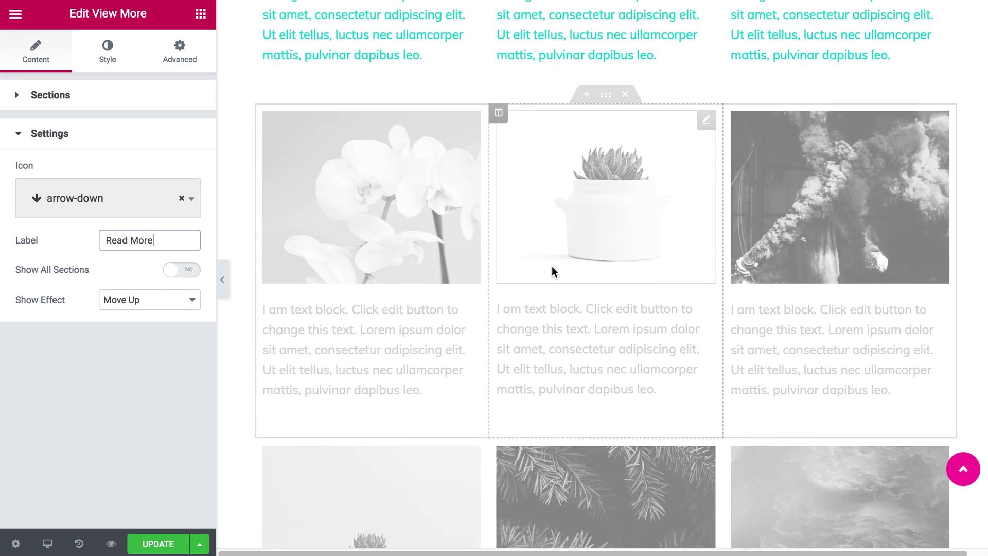
scroll(552, 266, "down", 1)
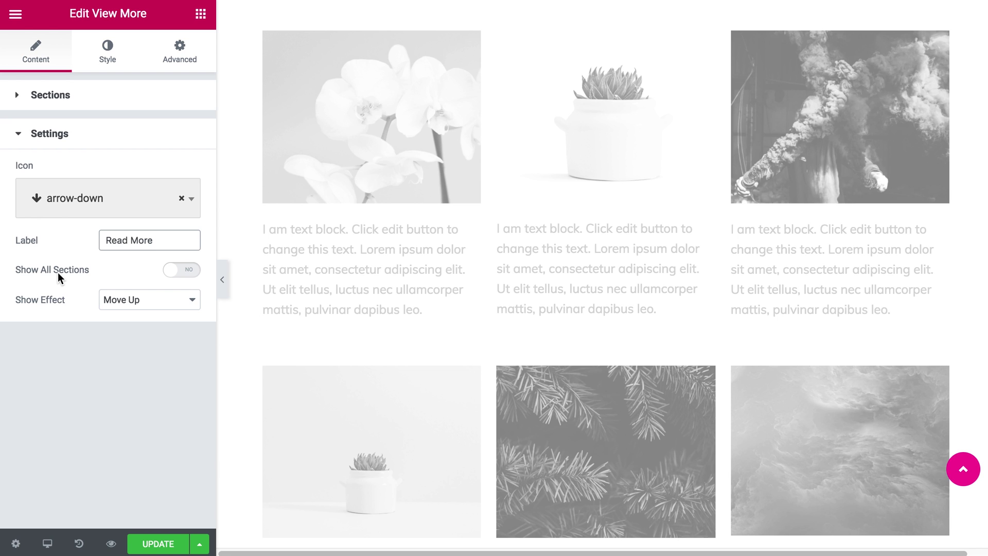
left_click(124, 298)
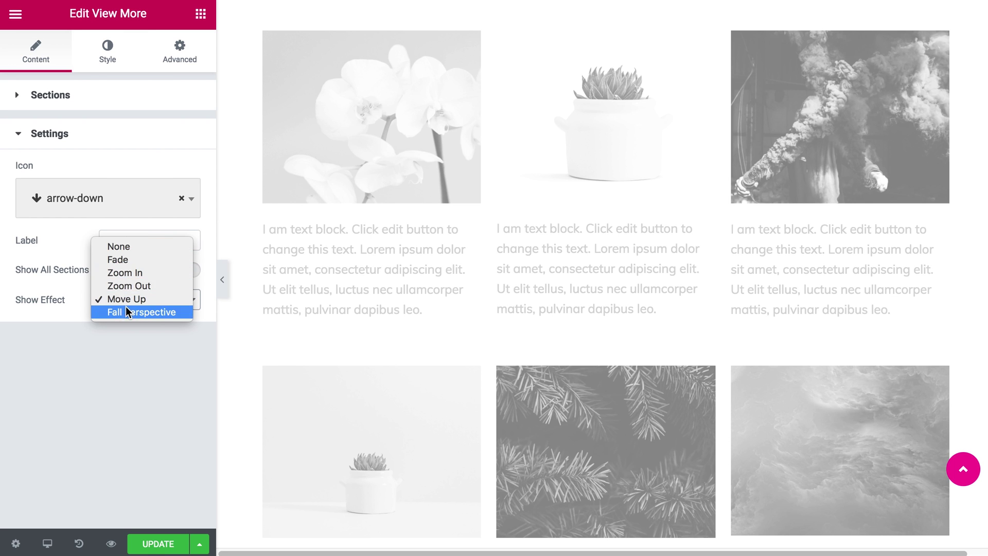
left_click(119, 274)
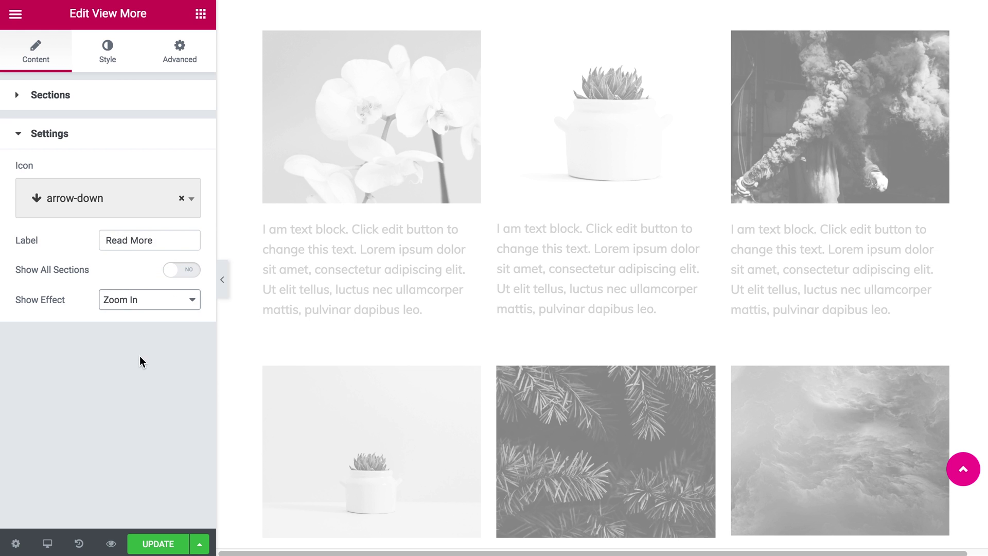
left_click(121, 136)
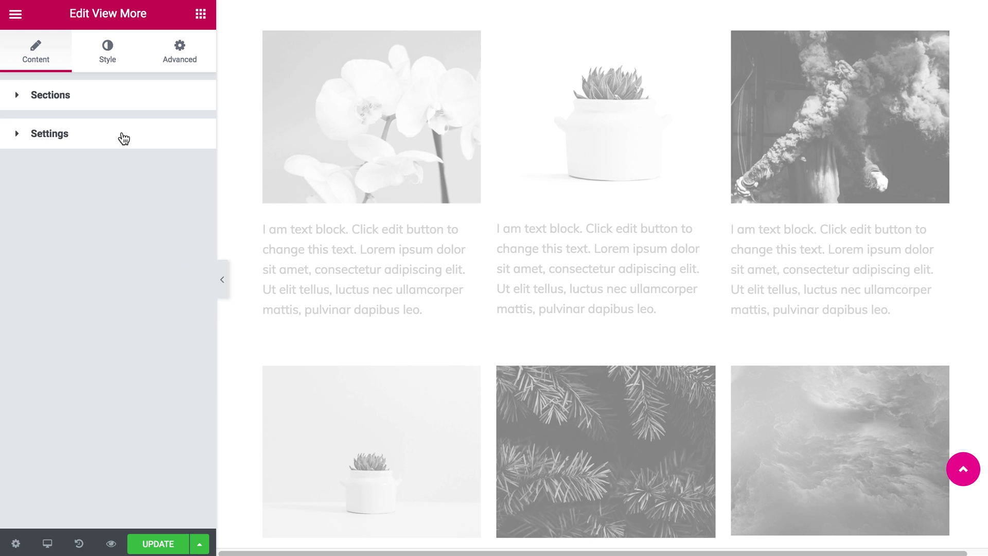
Give the Read More button a classic #fa089a pink background, then save and preview the page.
left_click(112, 61)
scroll(532, 216, "down", 8)
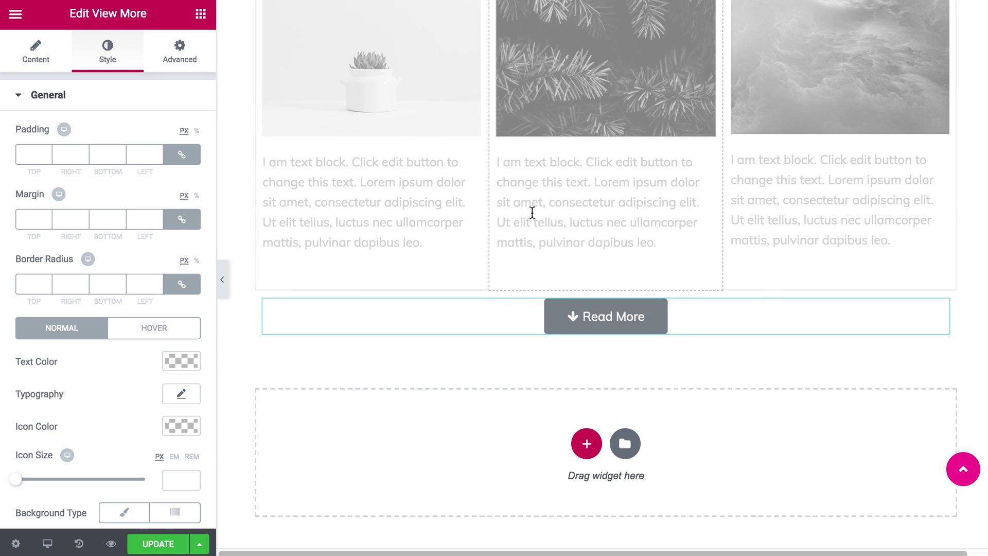
scroll(131, 257, "down", 2)
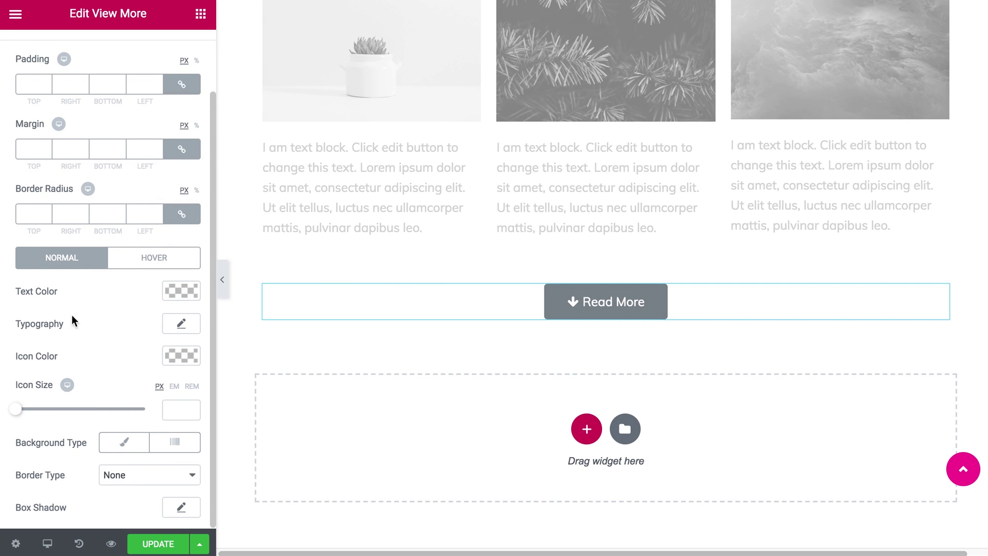
mouse_move(412, 307)
left_click(129, 444)
scroll(137, 496, "down", 3)
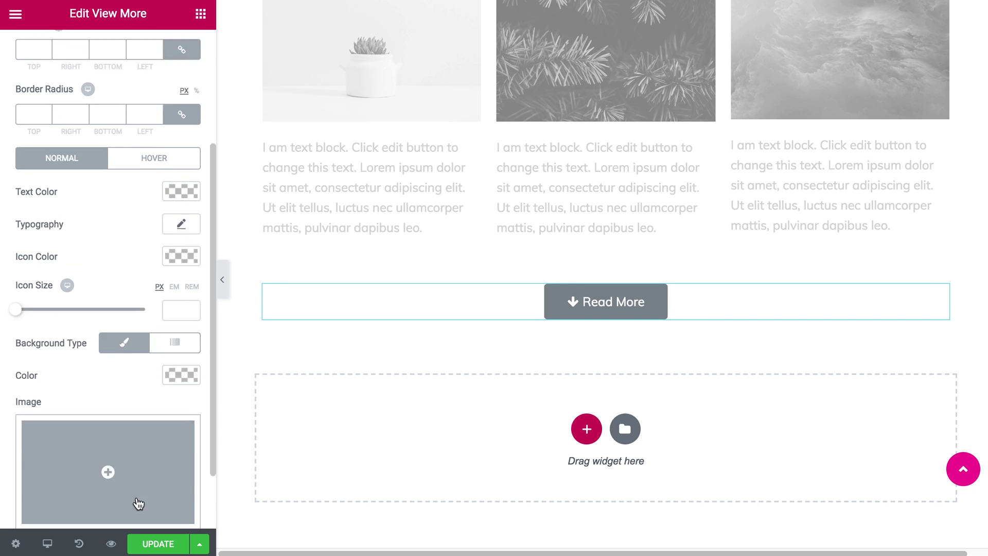
left_click(180, 341)
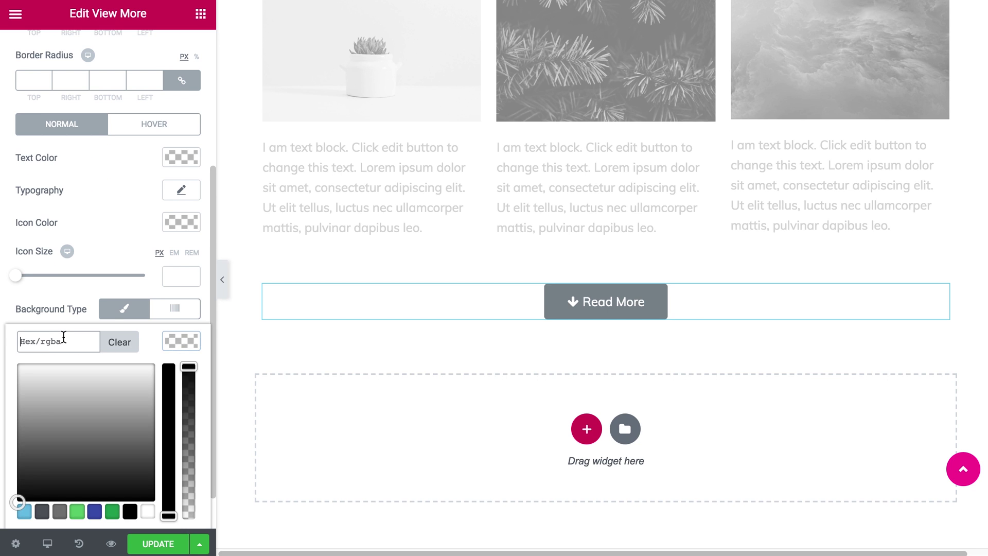
type("fa")
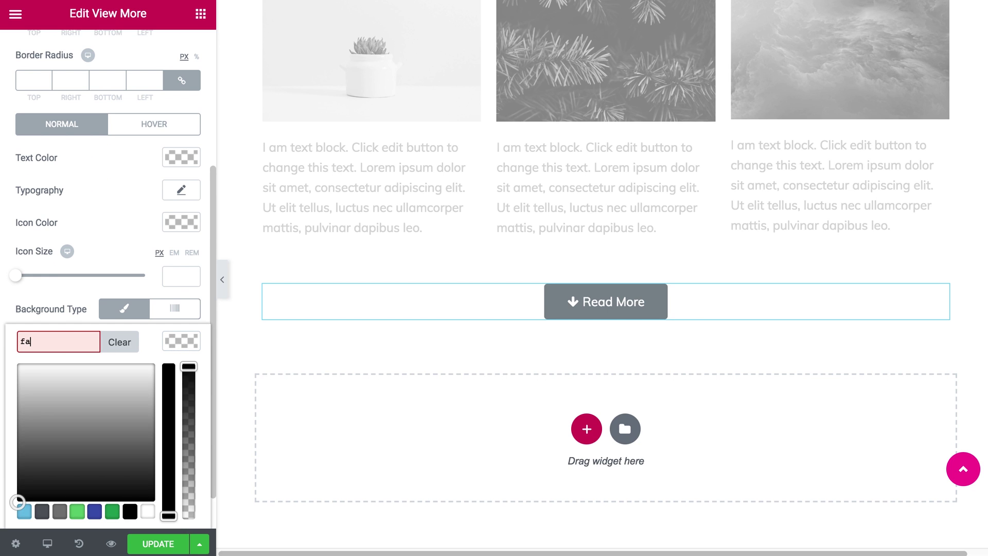
type("089a")
left_click(88, 294)
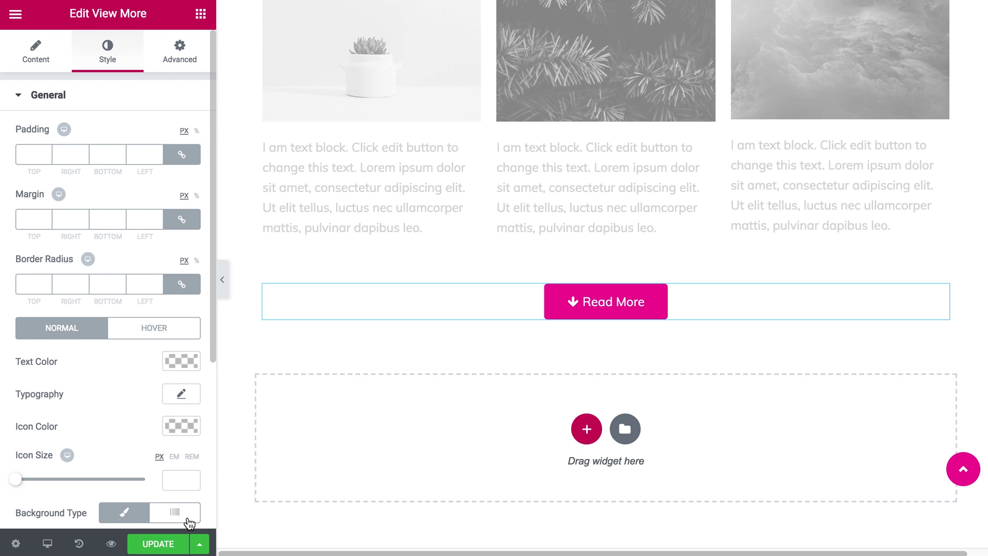
left_click(156, 543)
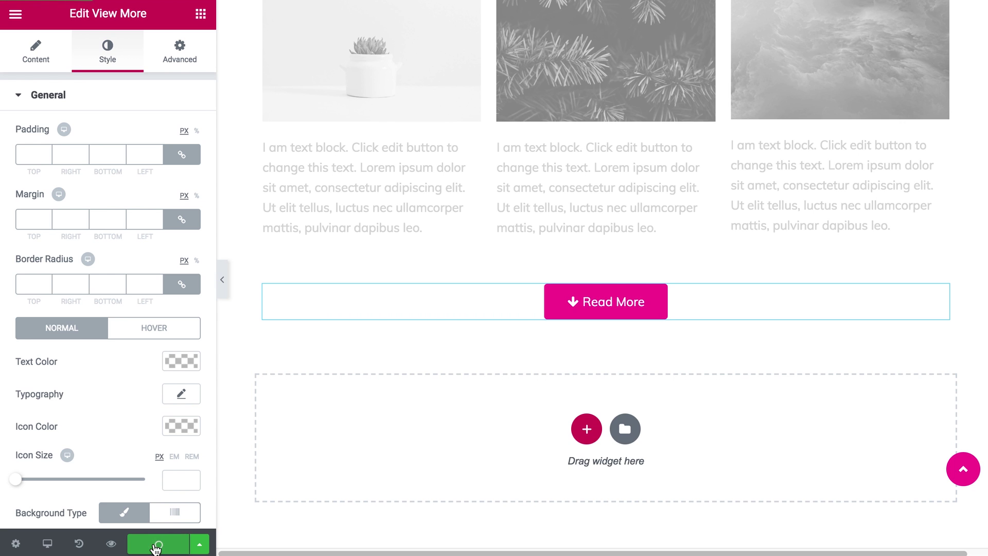
left_click(111, 544)
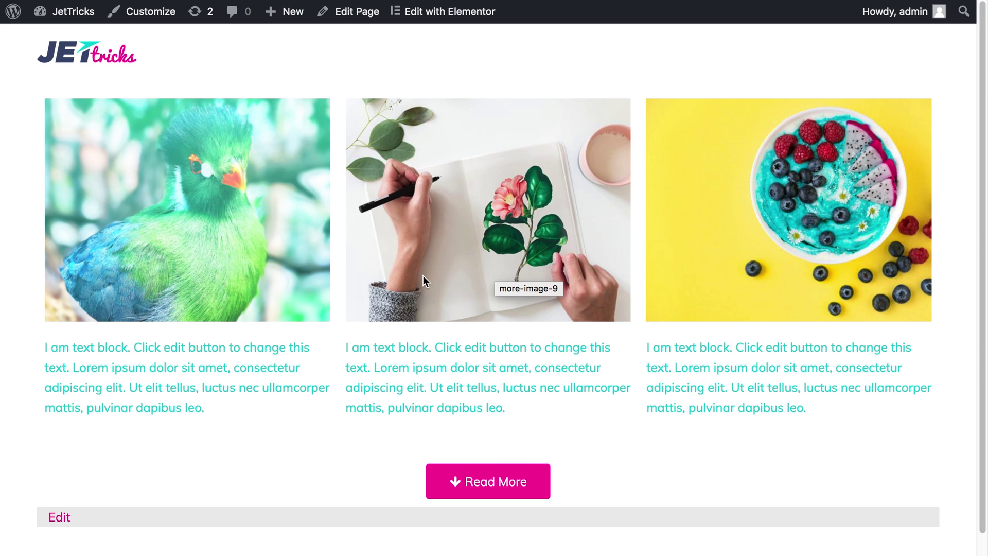
On the live page, use the pink Read More button to reveal the second and third image rows.
left_click(479, 480)
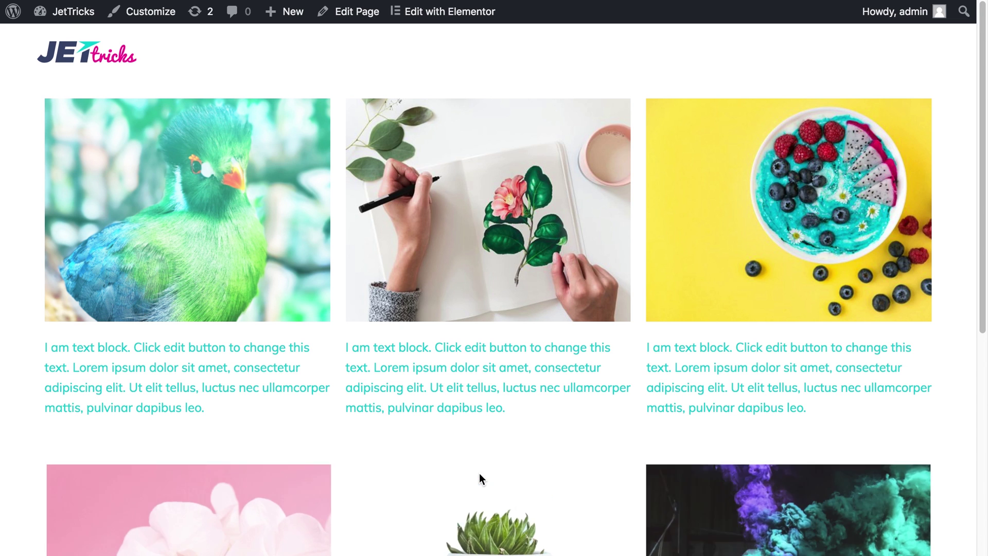
scroll(480, 473, "down", 5)
scroll(479, 474, "down", 2)
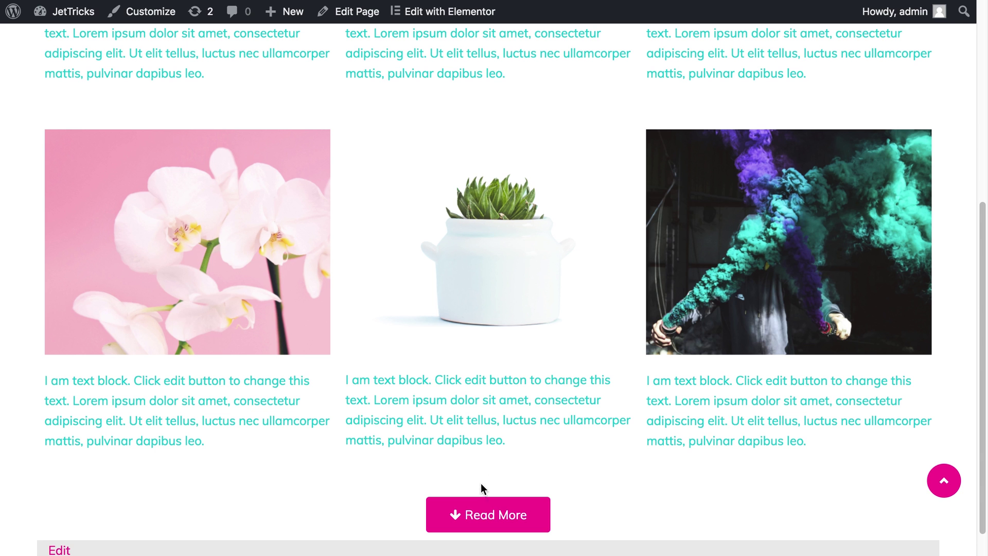
left_click(469, 511)
scroll(472, 505, "down", 7)
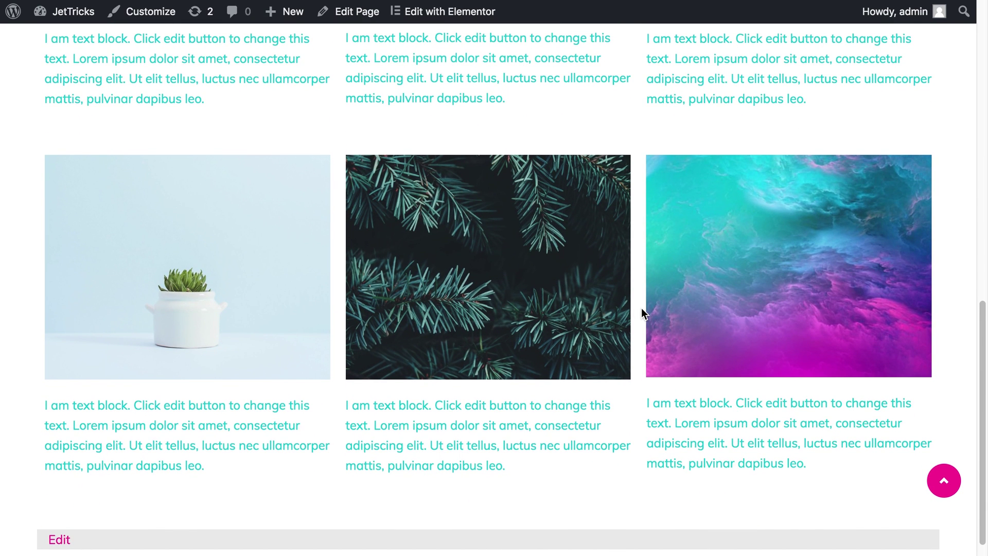
scroll(641, 312, "up", 10)
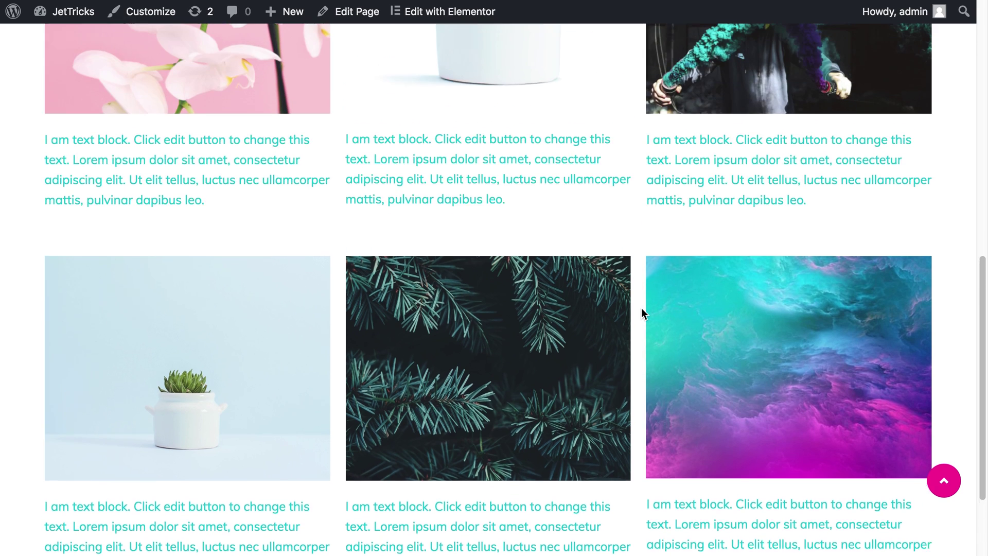
scroll(642, 312, "up", 2)
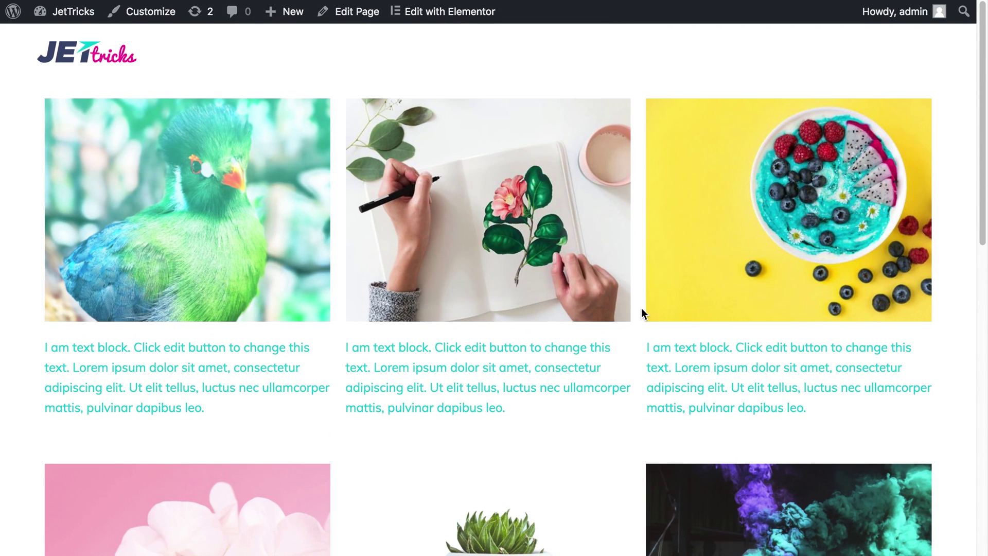